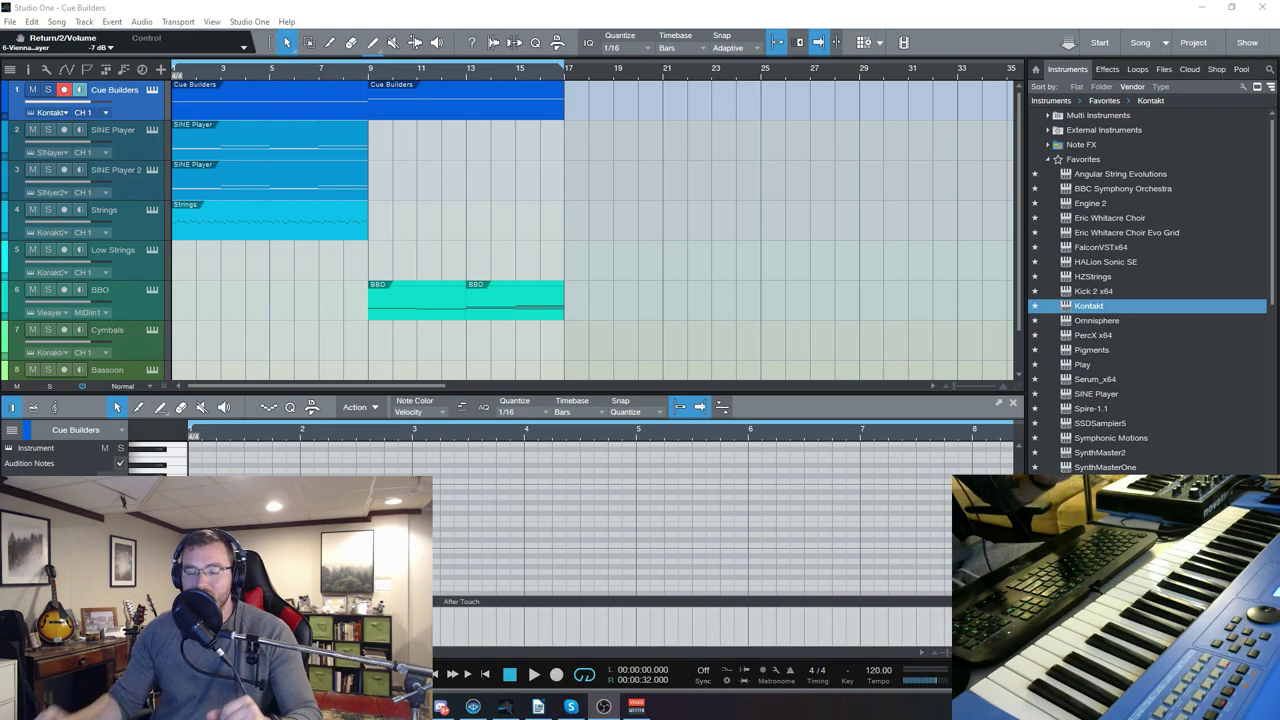
# Step: Open the Cue Builders track's Kontakt instrument and browse Quick-Load to the RRA Cue Builders Cinematic Rhythms instrument files
pyautogui.click(155, 90)
pyautogui.moveTo(772, 76); pyautogui.dragTo(677, 37)
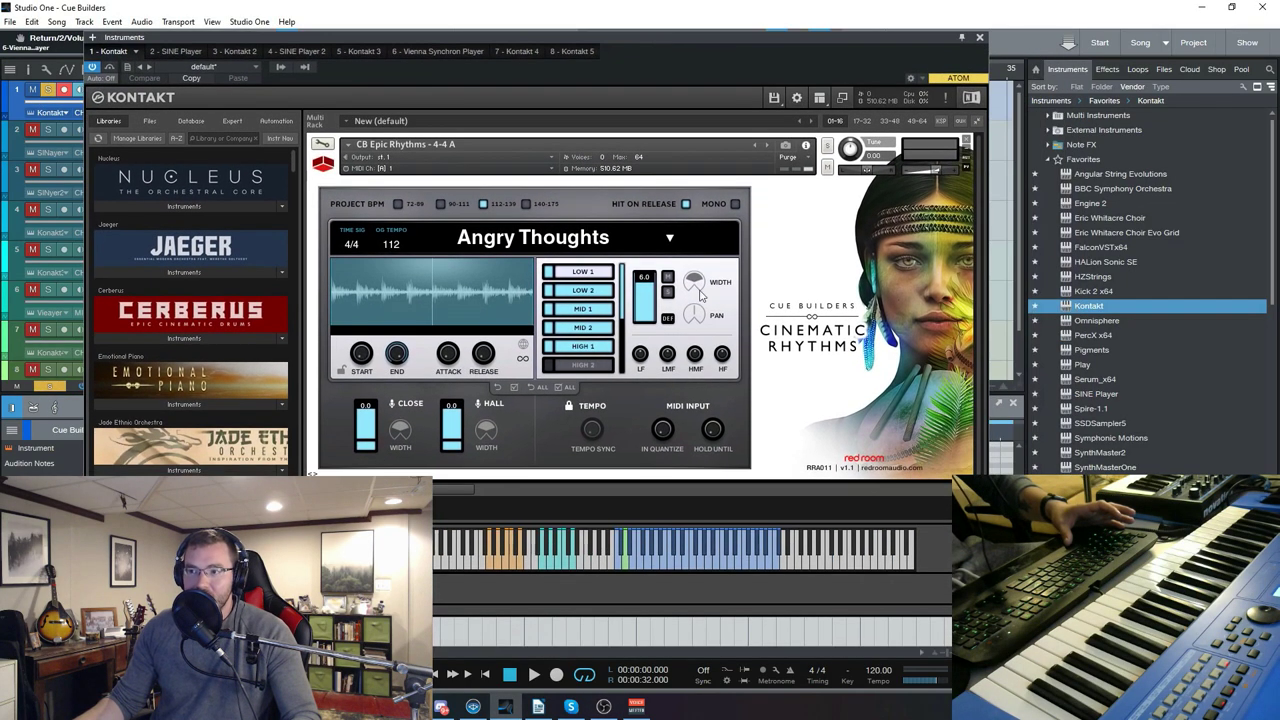
pyautogui.rightClick(800, 352)
pyautogui.scroll(-5, 448, 430)
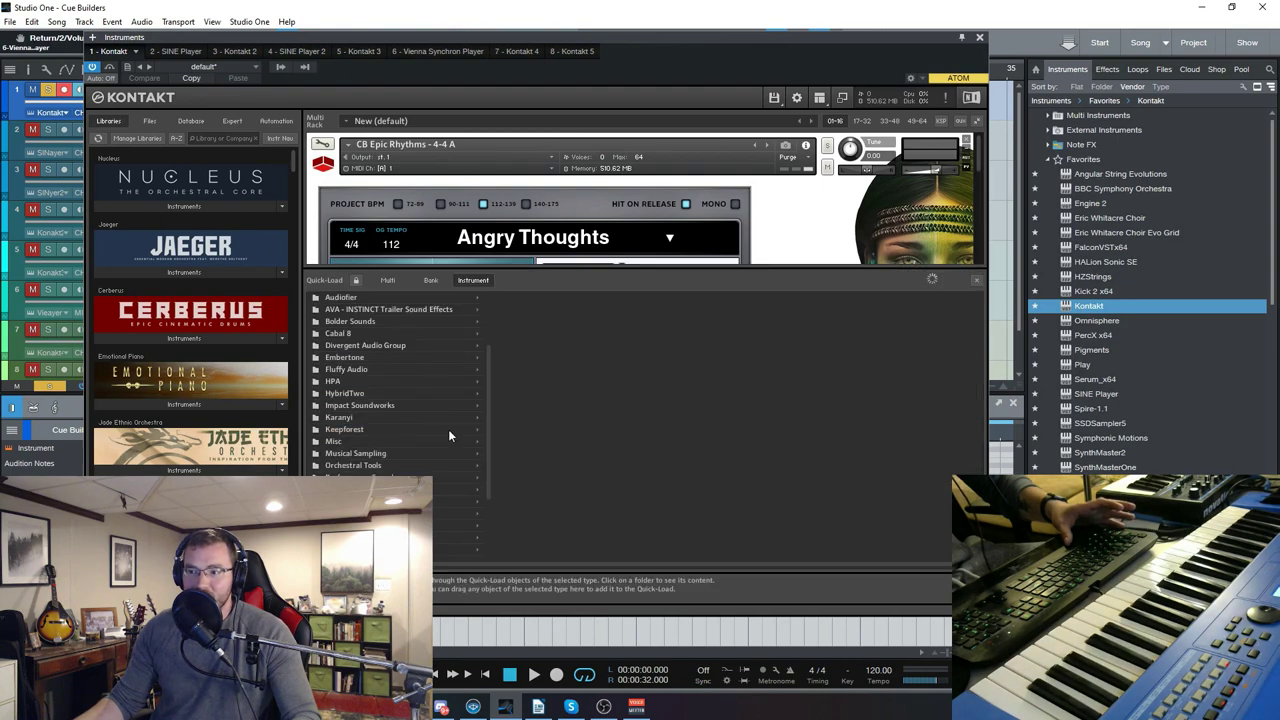
pyautogui.click(448, 441)
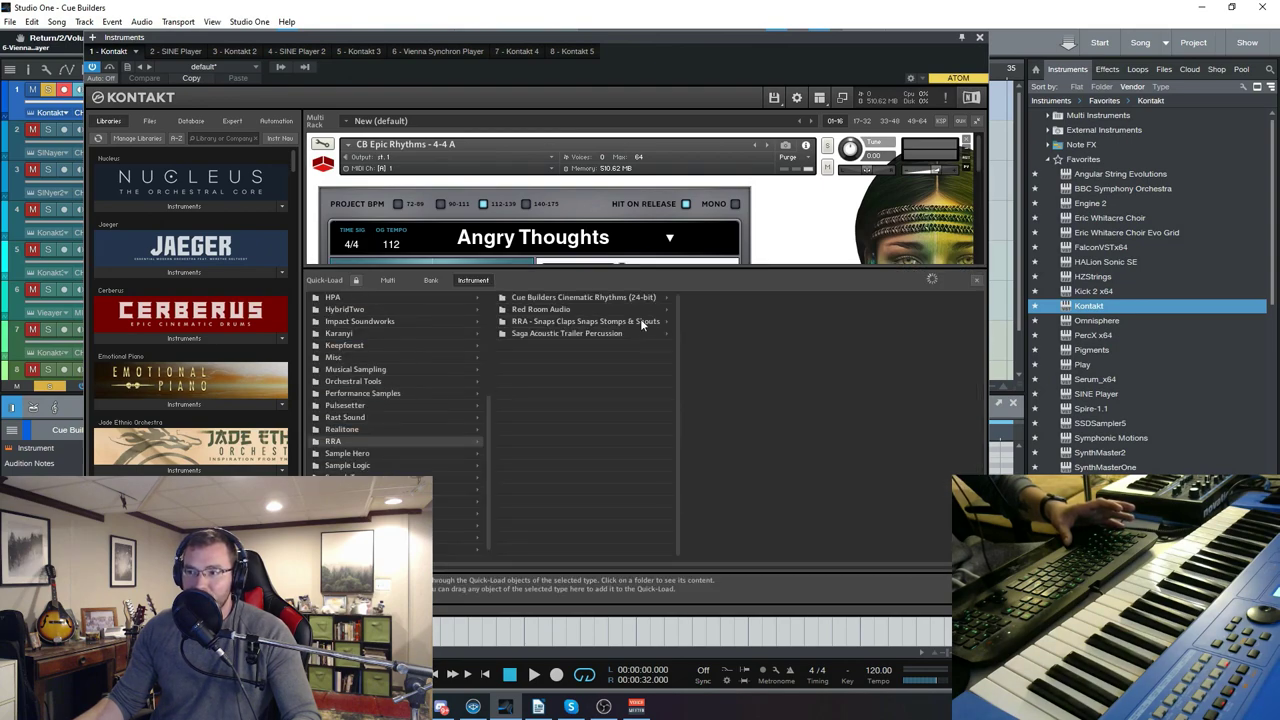
pyautogui.click(580, 298)
pyautogui.click(752, 297)
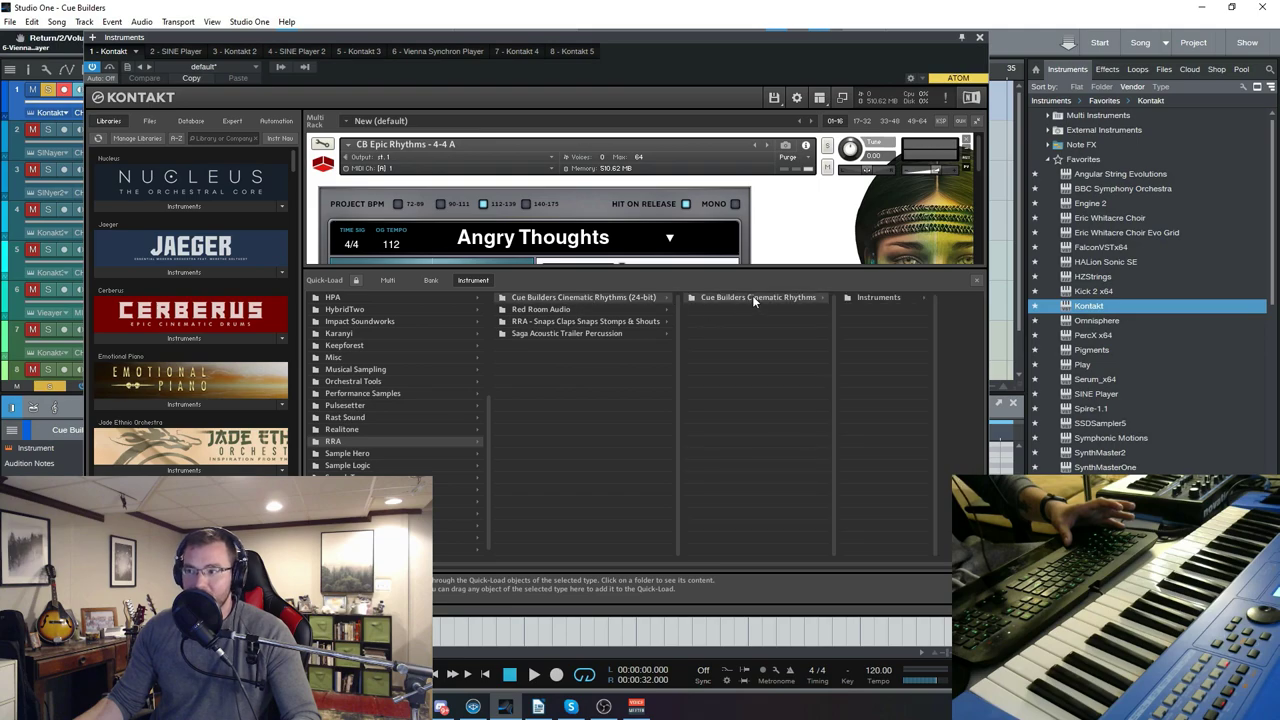
pyautogui.click(868, 297)
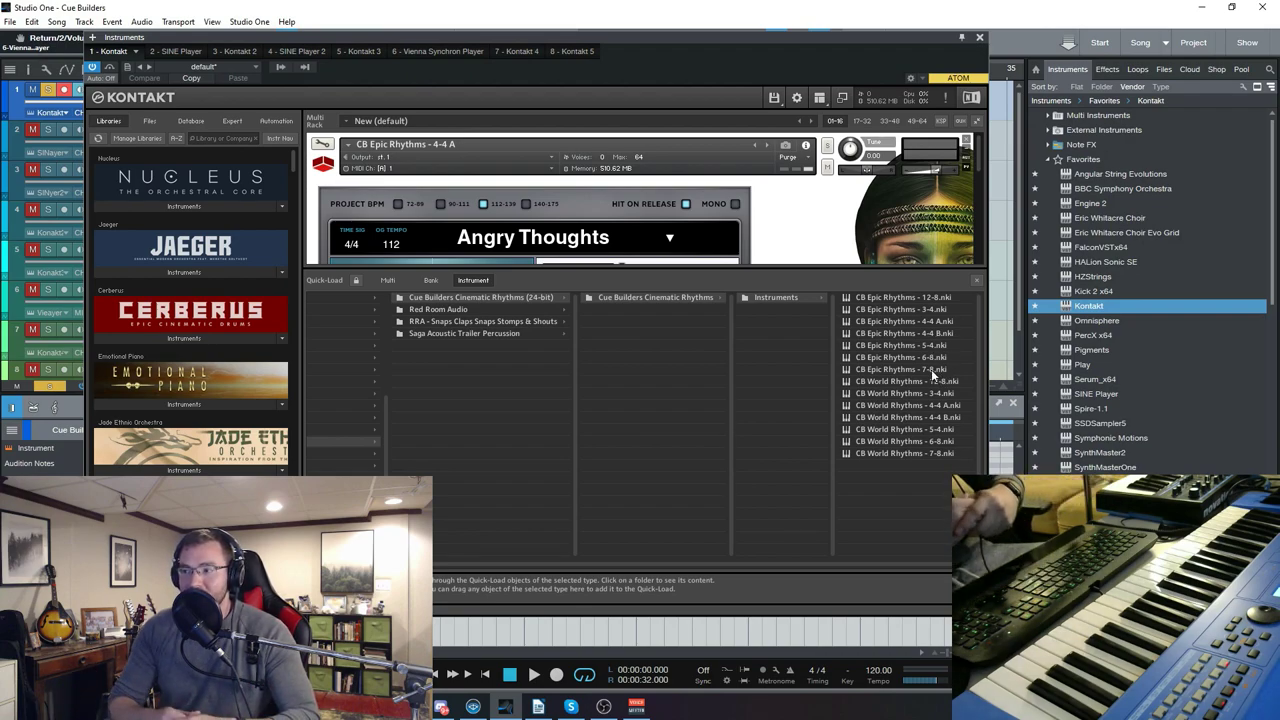
pyautogui.click(977, 281)
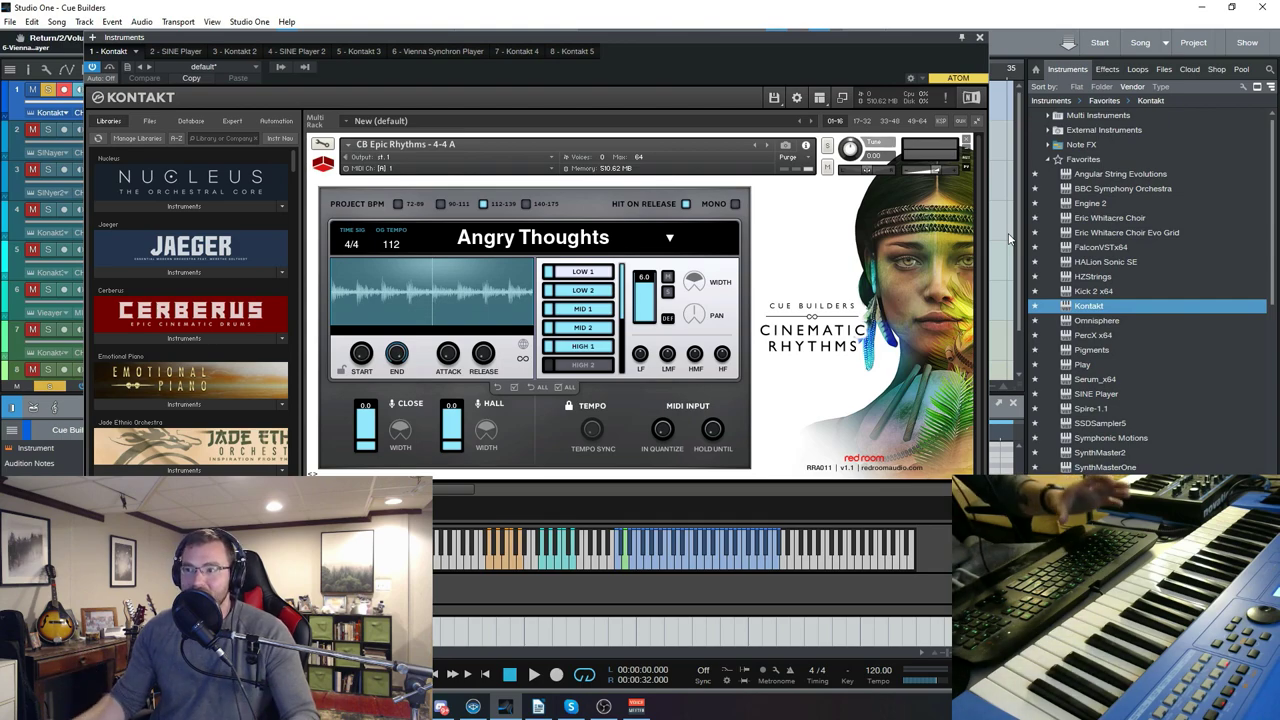
# Step: Look through the list of rhythm presets in the CB Epic Rhythms - 4-4 A instrument
pyautogui.moveTo(664, 35); pyautogui.dragTo(654, 39)
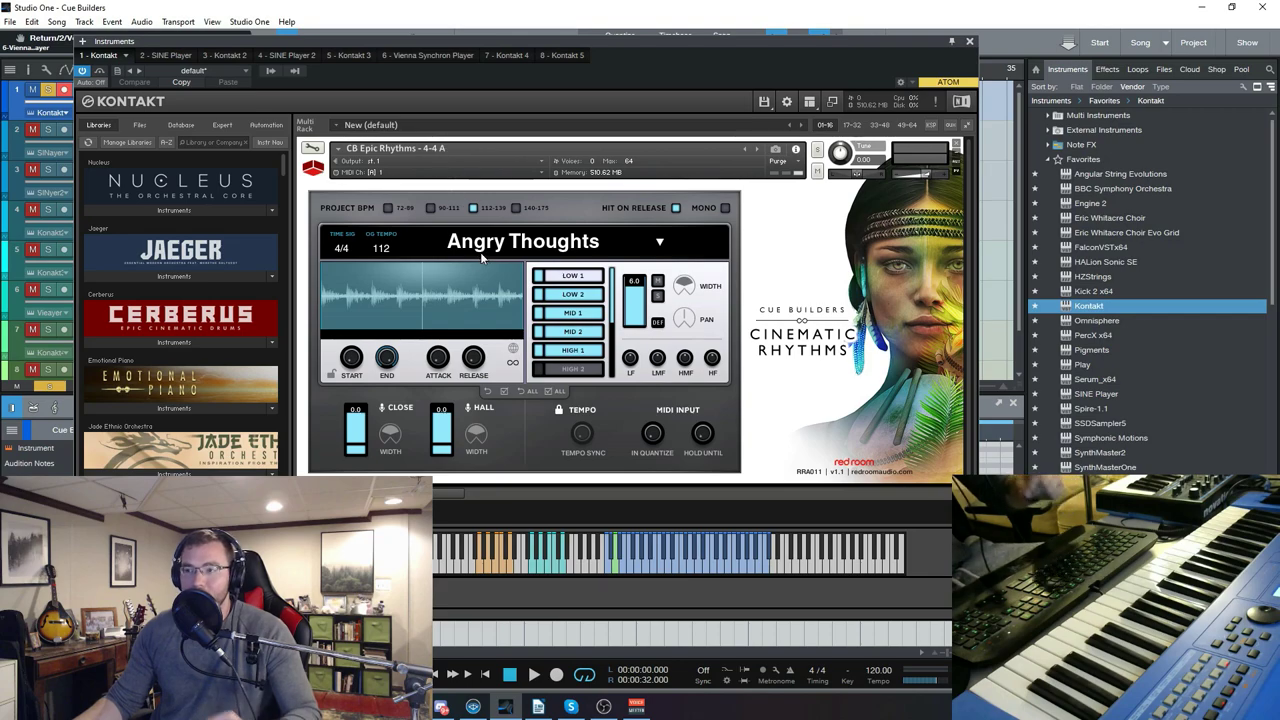
pyautogui.moveTo(615, 44); pyautogui.dragTo(628, 43)
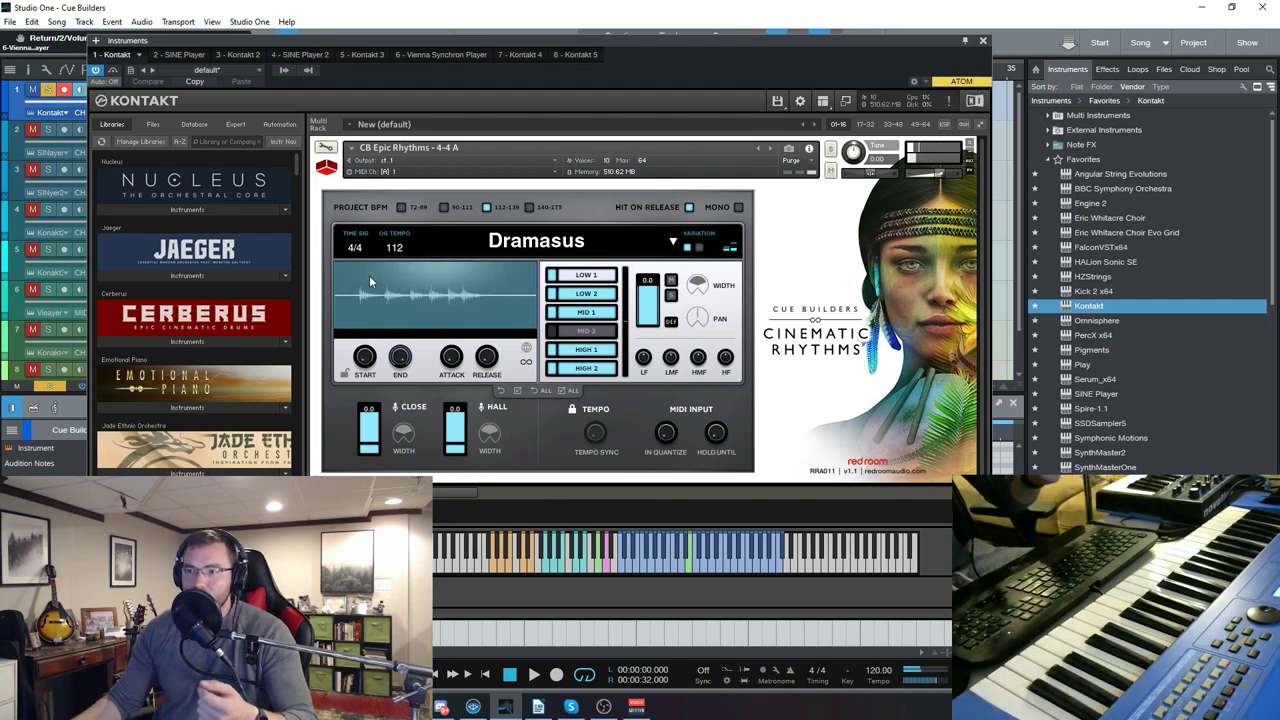
pyautogui.click(545, 247)
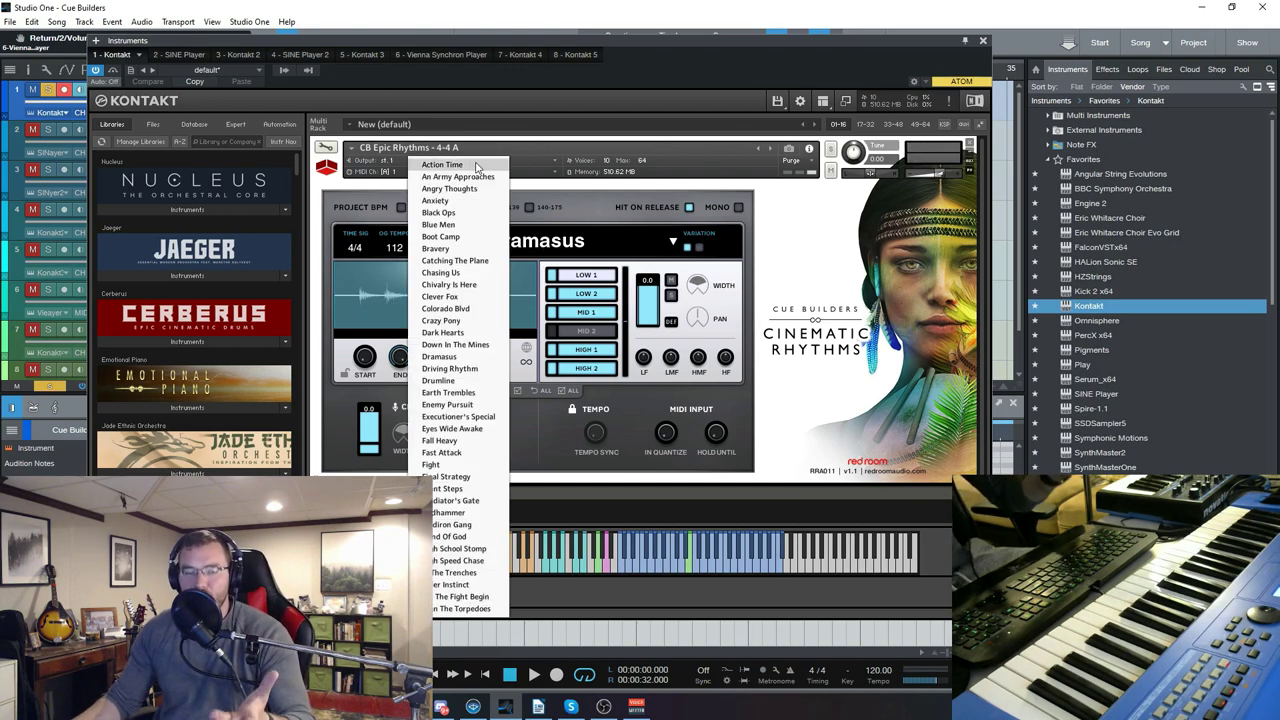
pyautogui.moveTo(557, 45); pyautogui.dragTo(602, 40)
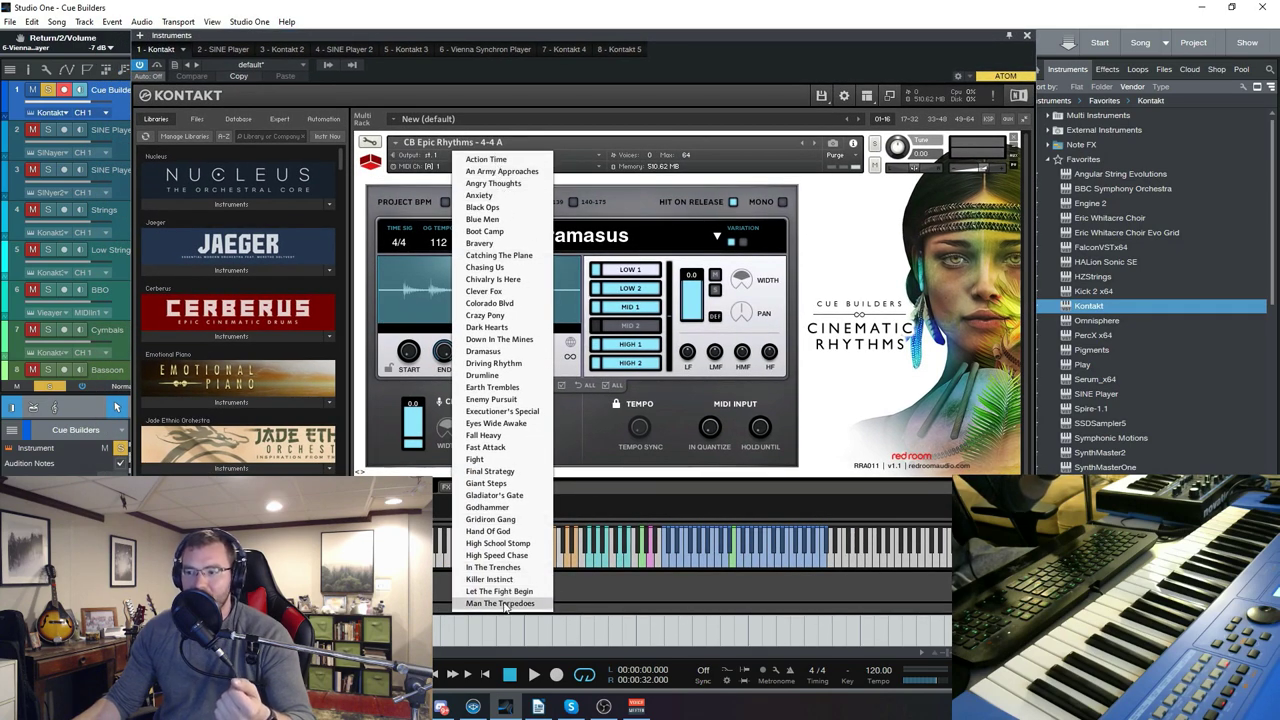
pyautogui.click(676, 572)
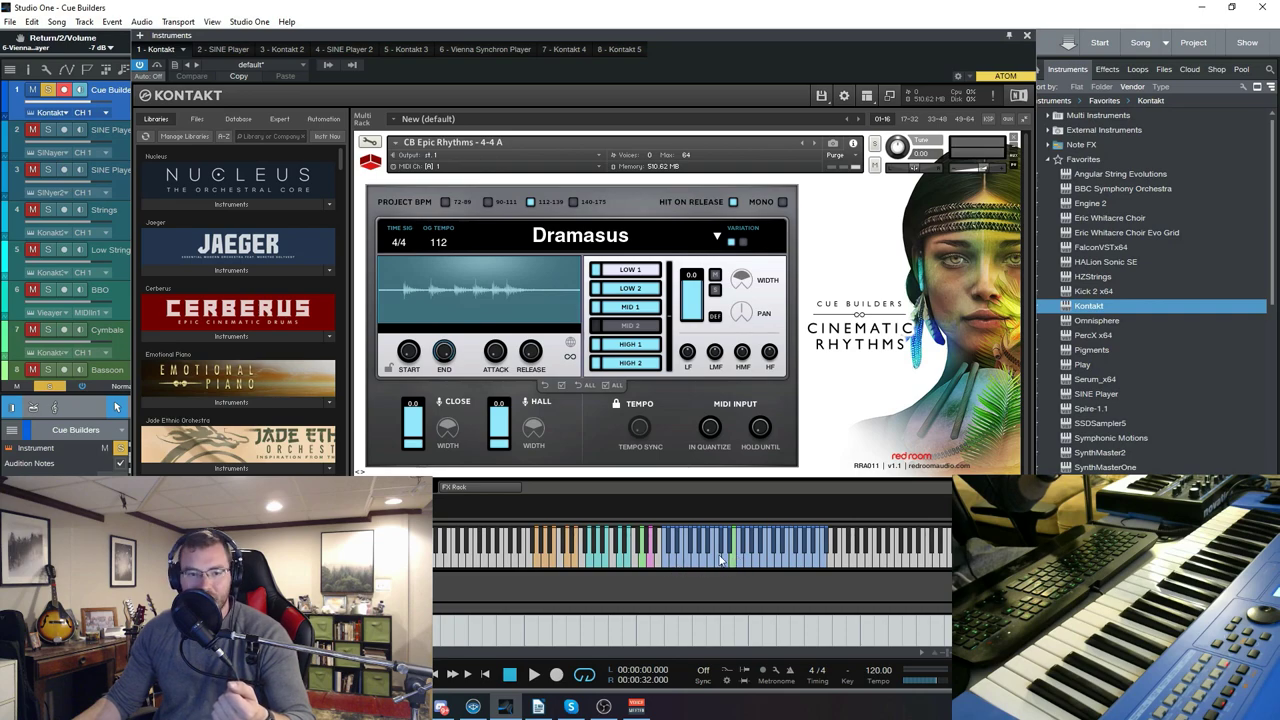
# Step: Reposition the instrument window to examine the keyboard mapping and audition the Dramasus rhythm from its key
pyautogui.moveTo(665, 83); pyautogui.dragTo(923, 54)
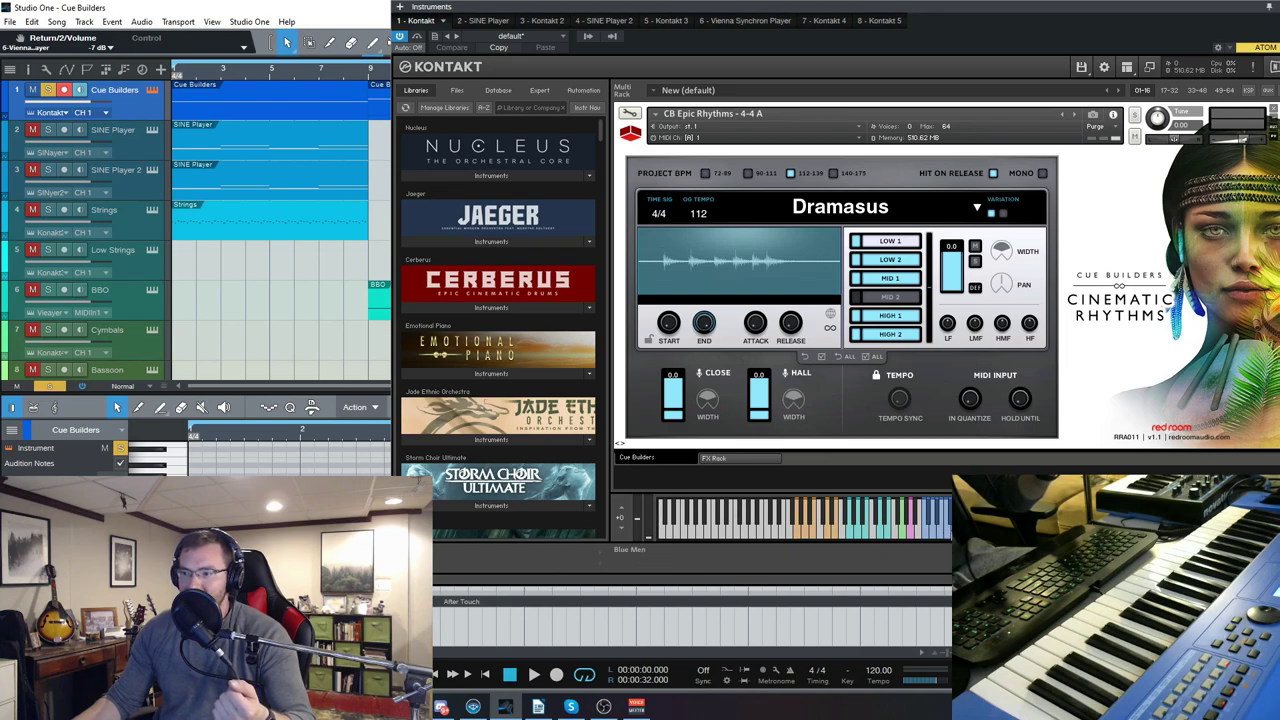
pyautogui.moveTo(955, 14); pyautogui.dragTo(729, 44)
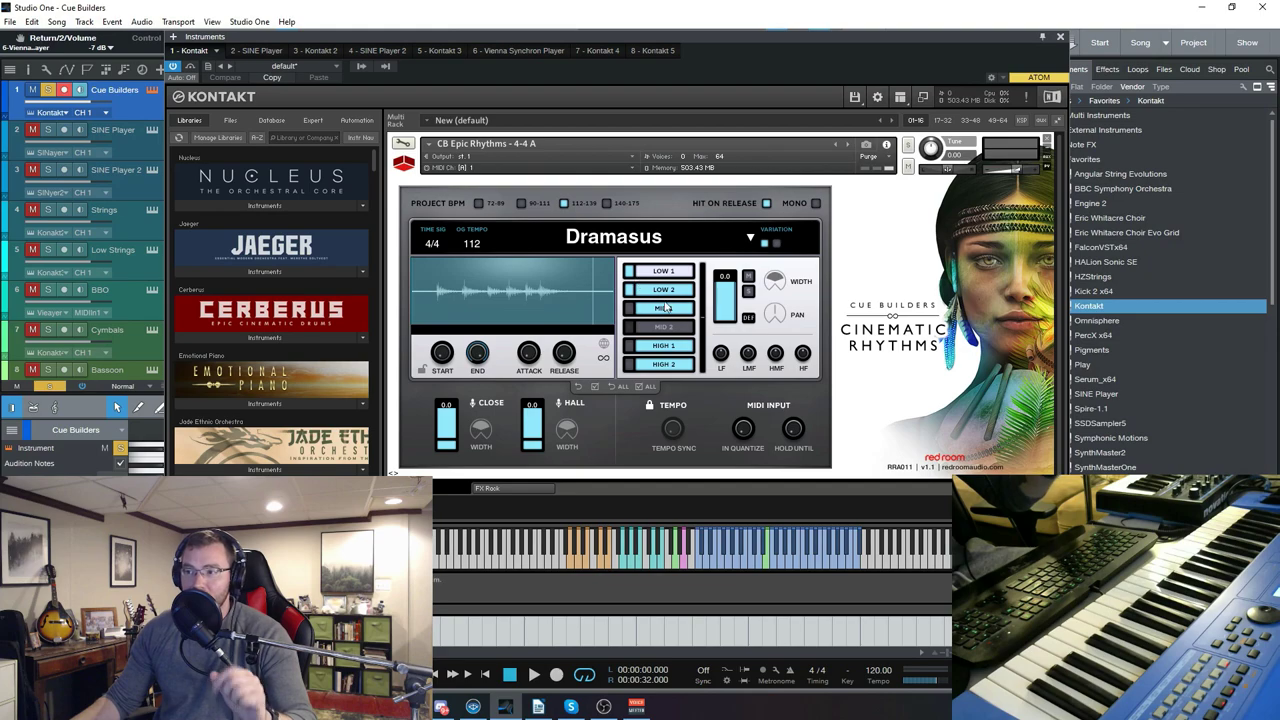
pyautogui.click(765, 564)
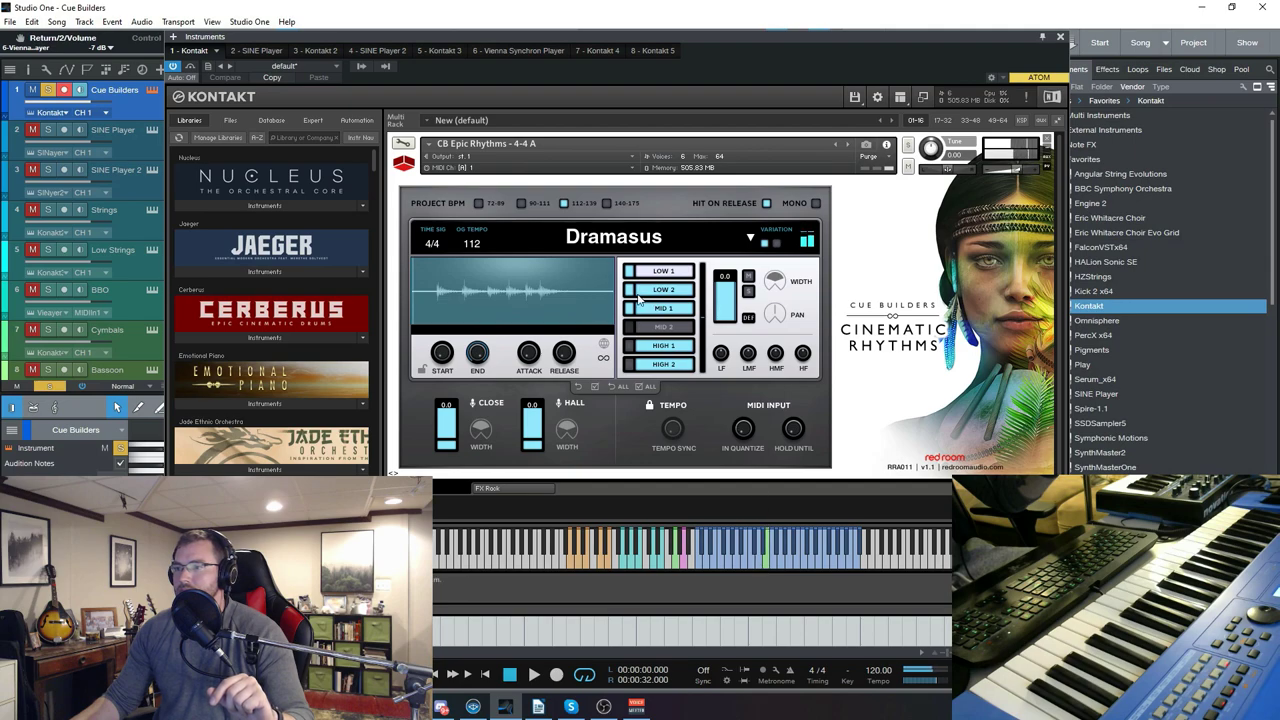
pyautogui.click(765, 568)
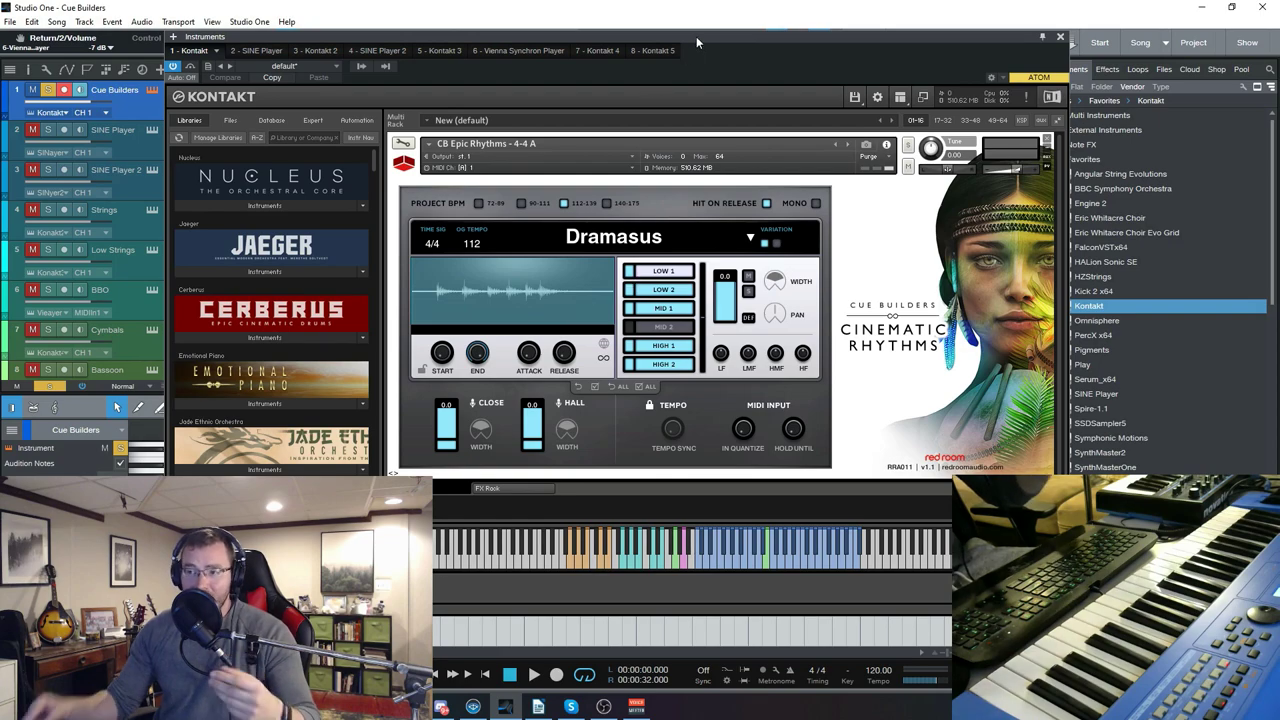
# Step: Review the CB Epic Rhythms and CB World Rhythms files in Quick-Load again and close the instrument window
pyautogui.rightClick(848, 345)
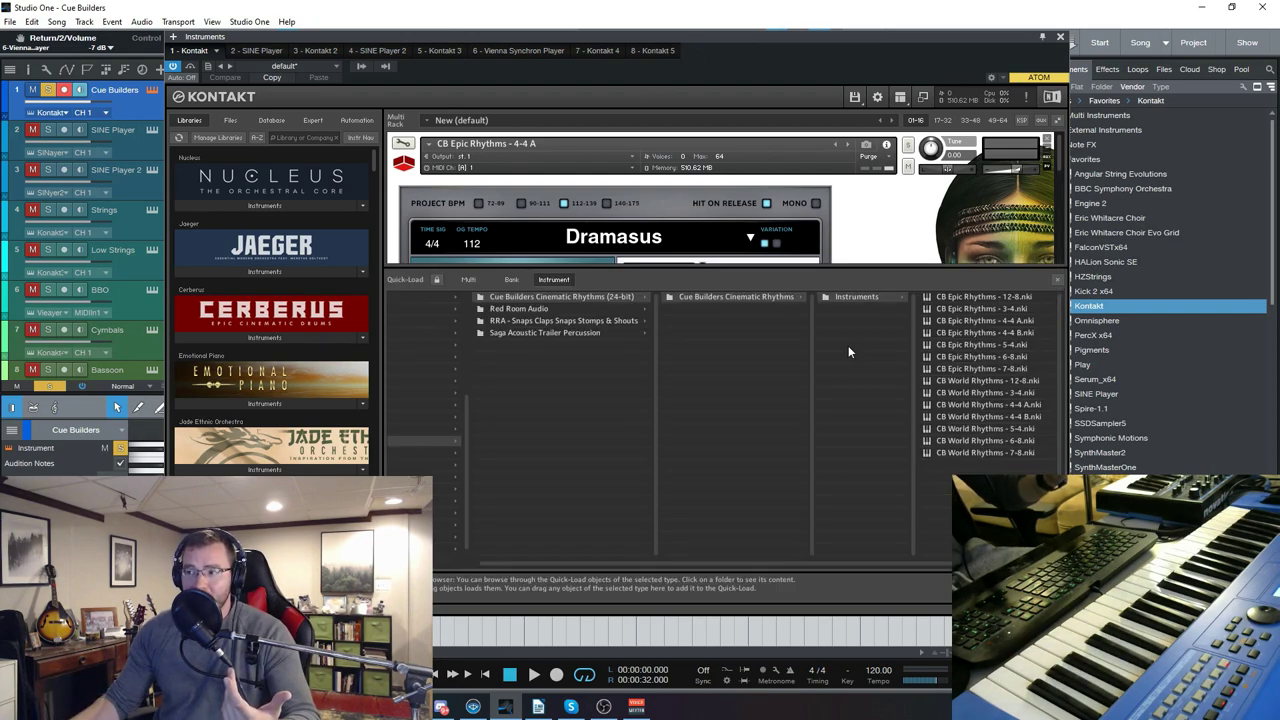
pyautogui.moveTo(833, 47); pyautogui.dragTo(773, 32)
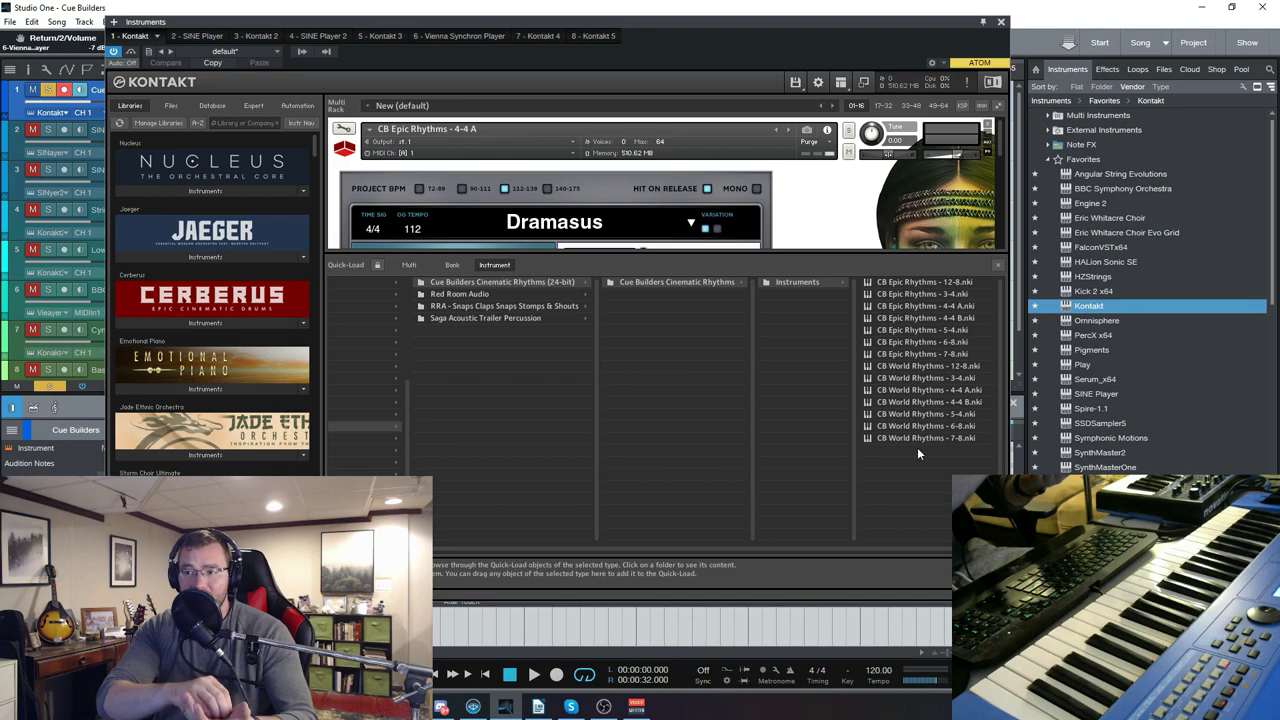
pyautogui.click(997, 265)
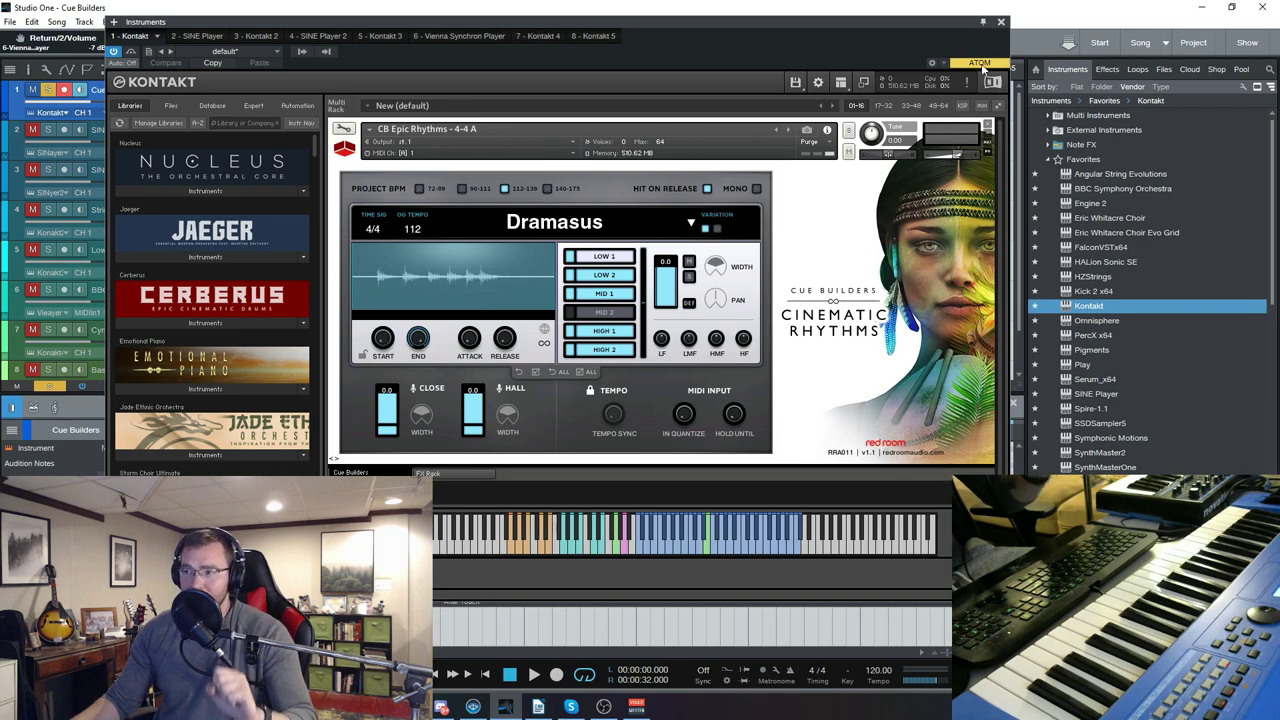
pyautogui.click(1002, 22)
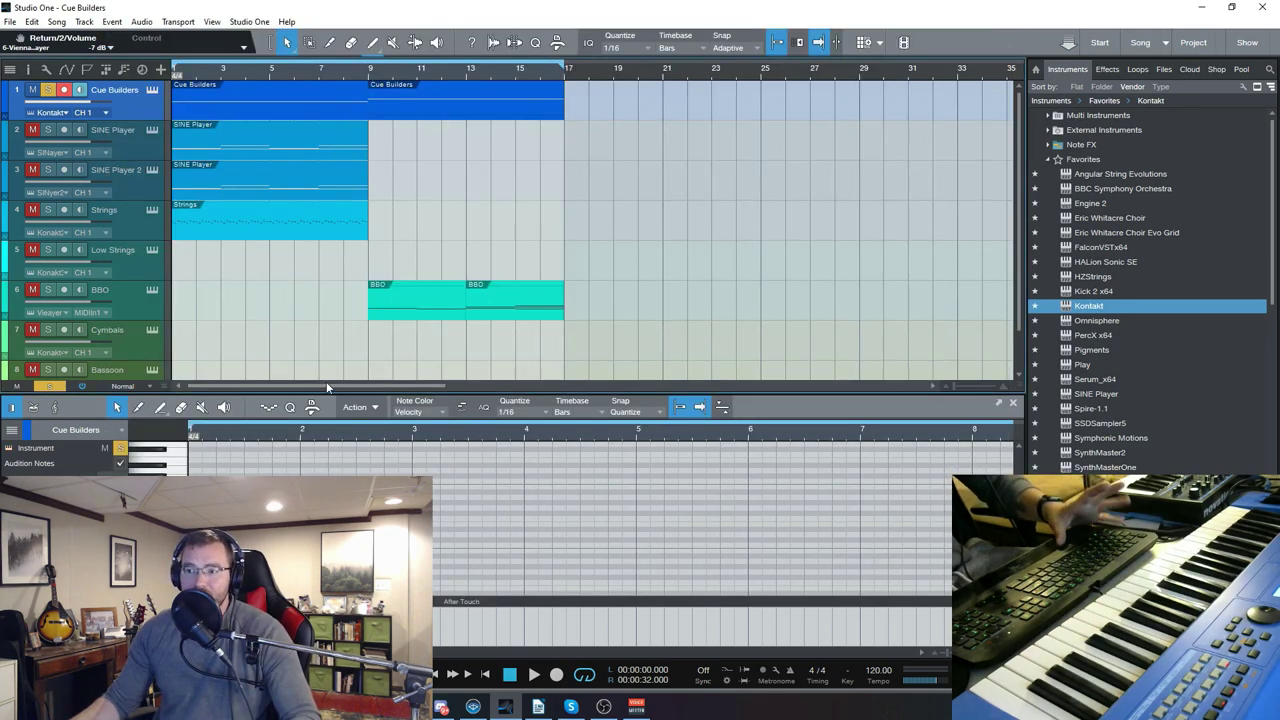
# Step: Shorten the arrangement's loop range to end at bar 9
pyautogui.scroll(-1, 275, 325)
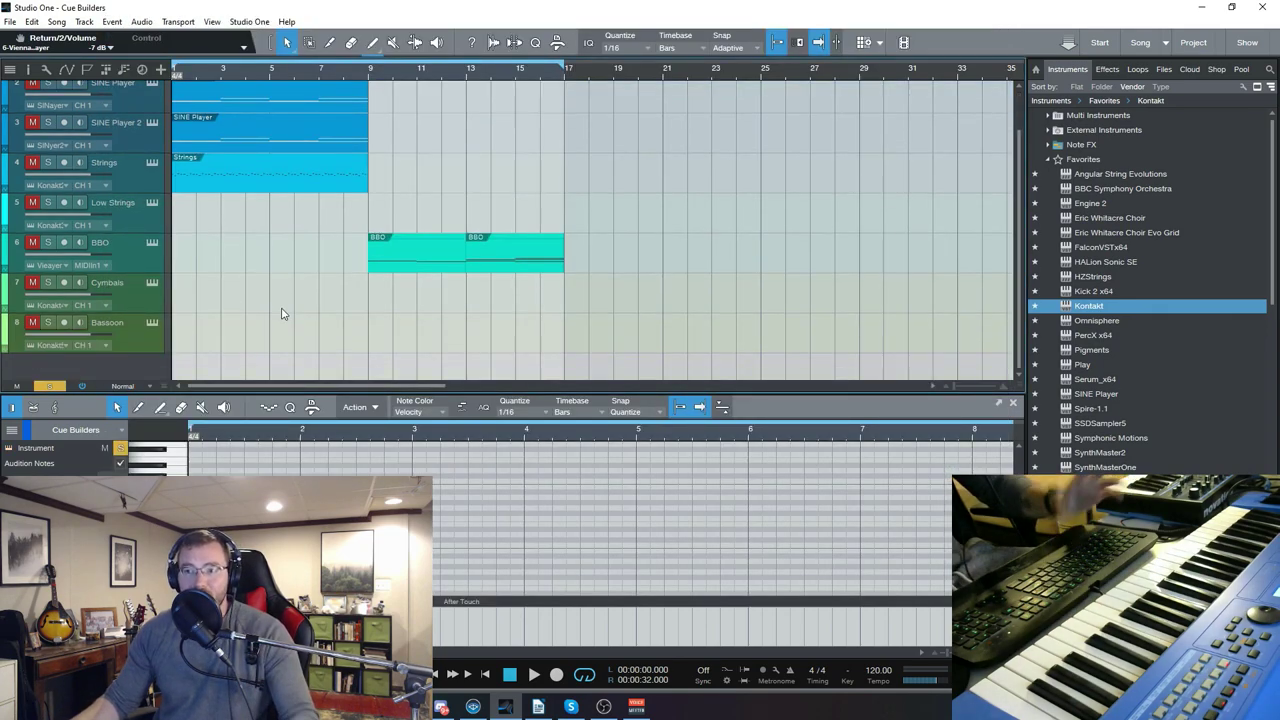
pyautogui.scroll(1, 281, 314)
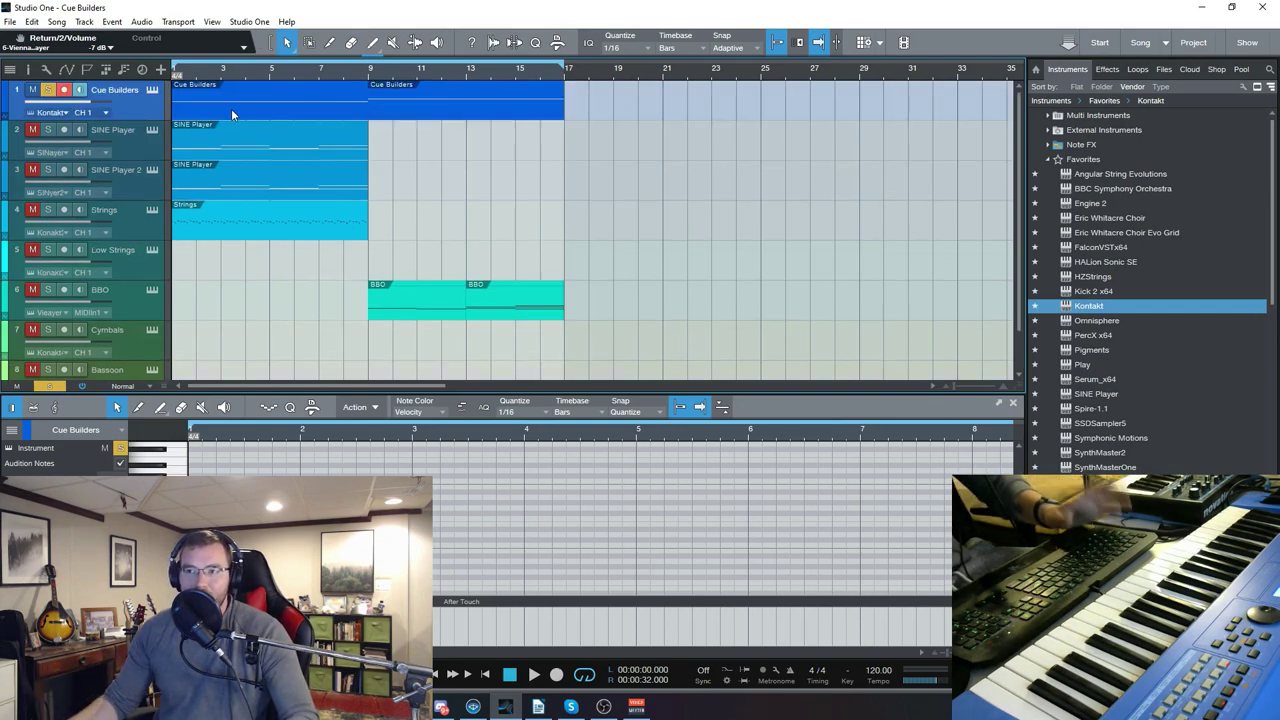
pyautogui.keyDown('alt'); pyautogui.click(369, 76); pyautogui.keyUp('alt')
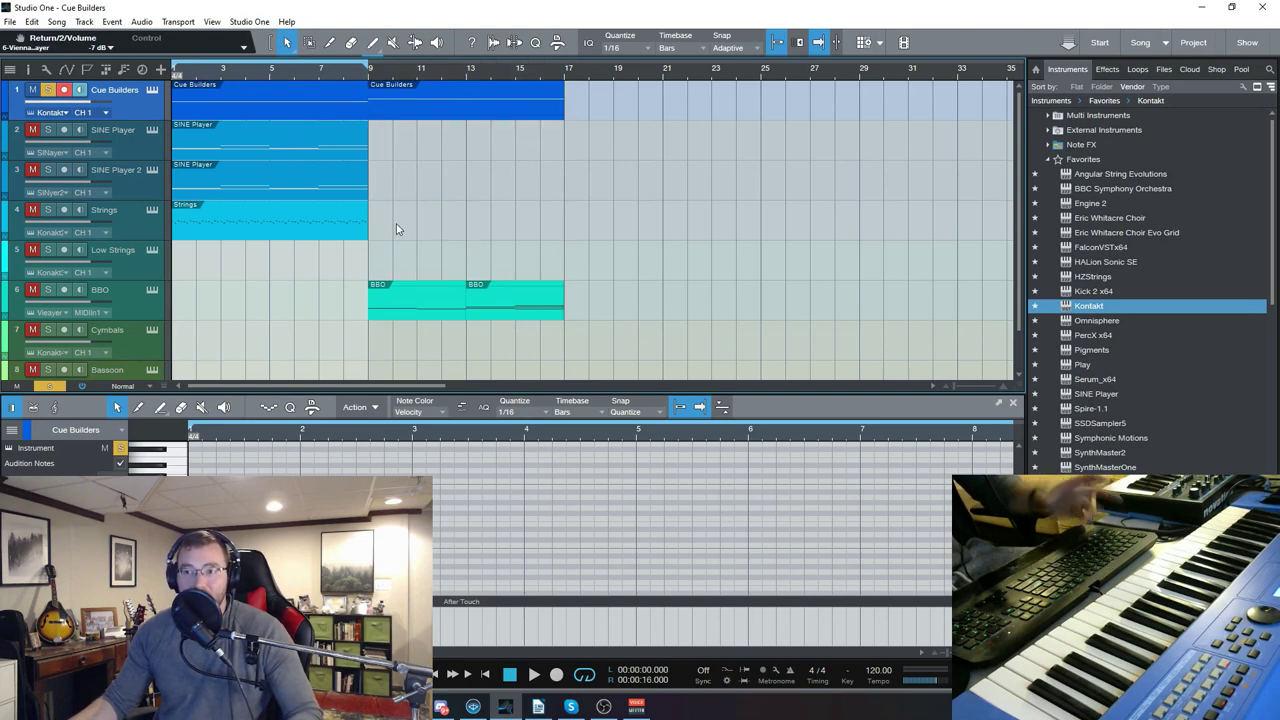
pyautogui.scroll(-1, 380, 250)
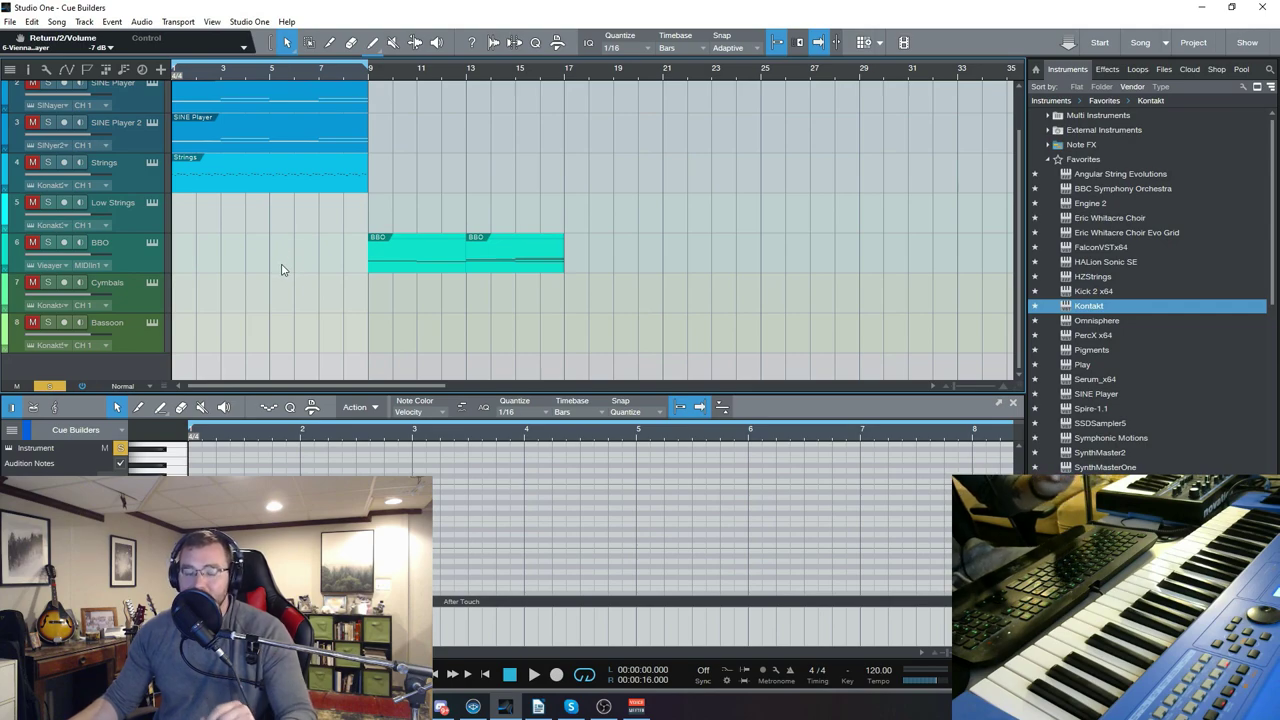
pyautogui.scroll(1, 282, 269)
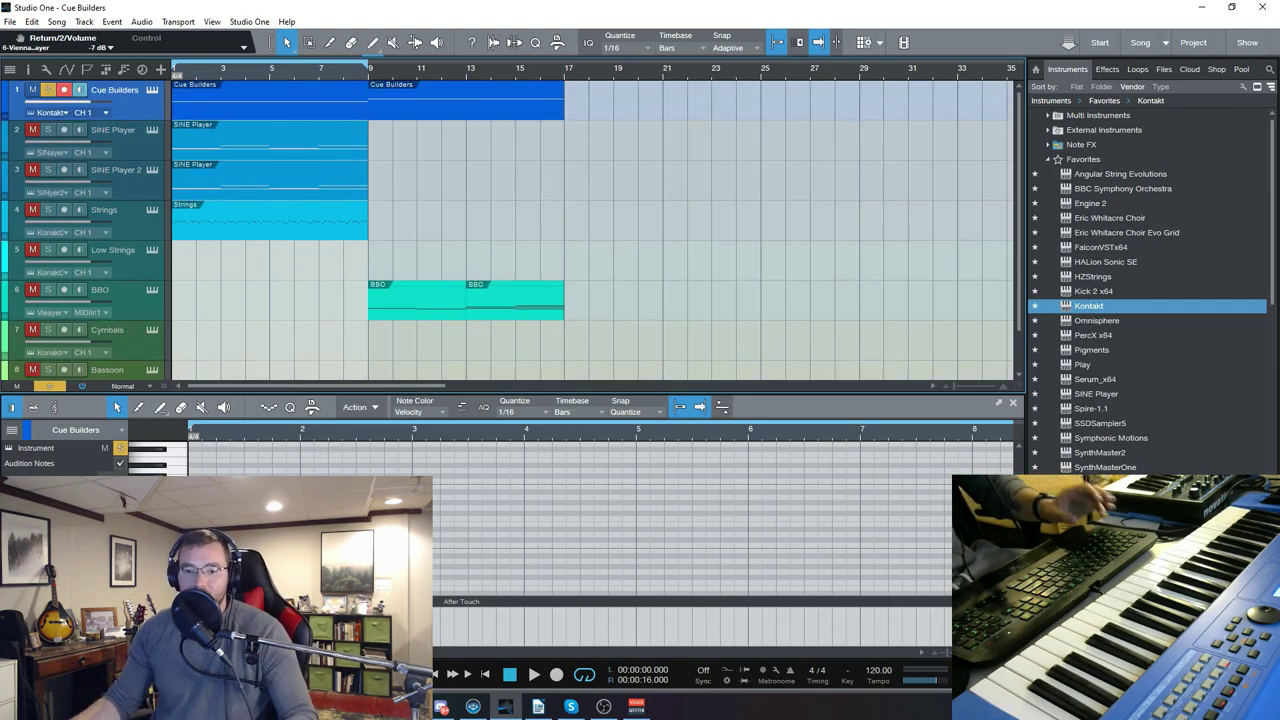
# Step: Play the looped Cue Builders part and check its Kontakt instrument during playback
pyautogui.press('space')
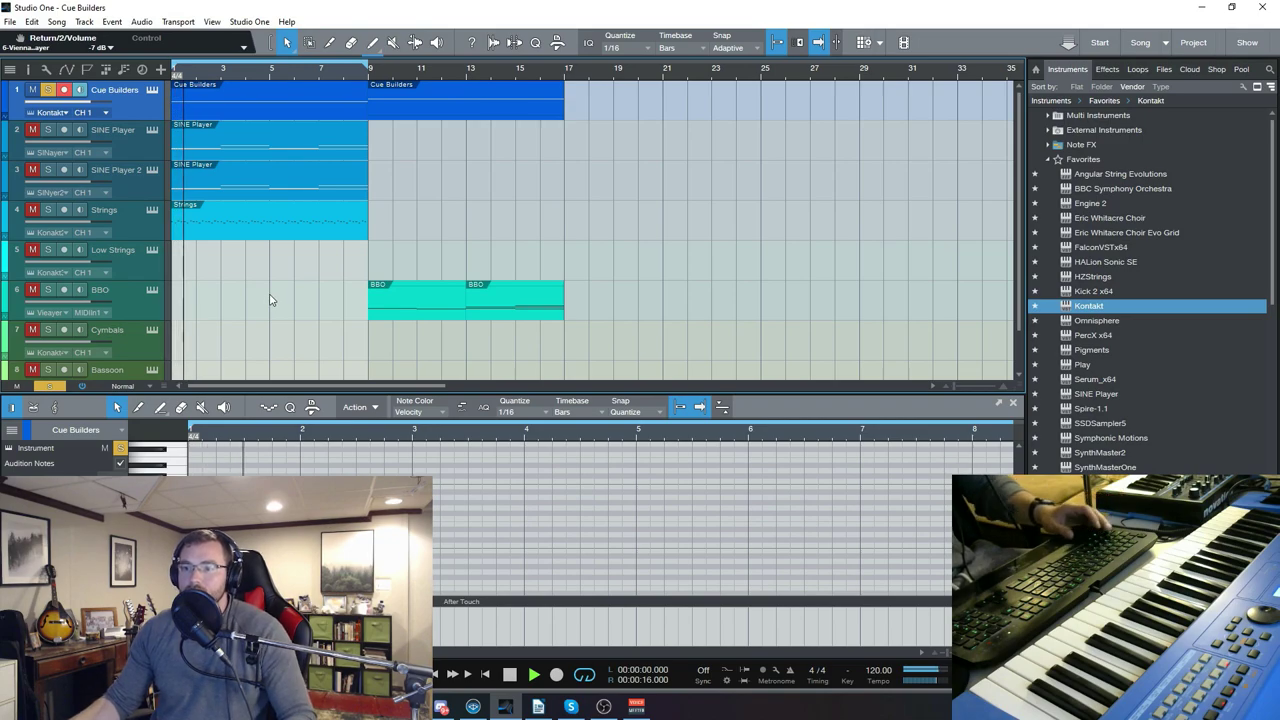
pyautogui.click(282, 108)
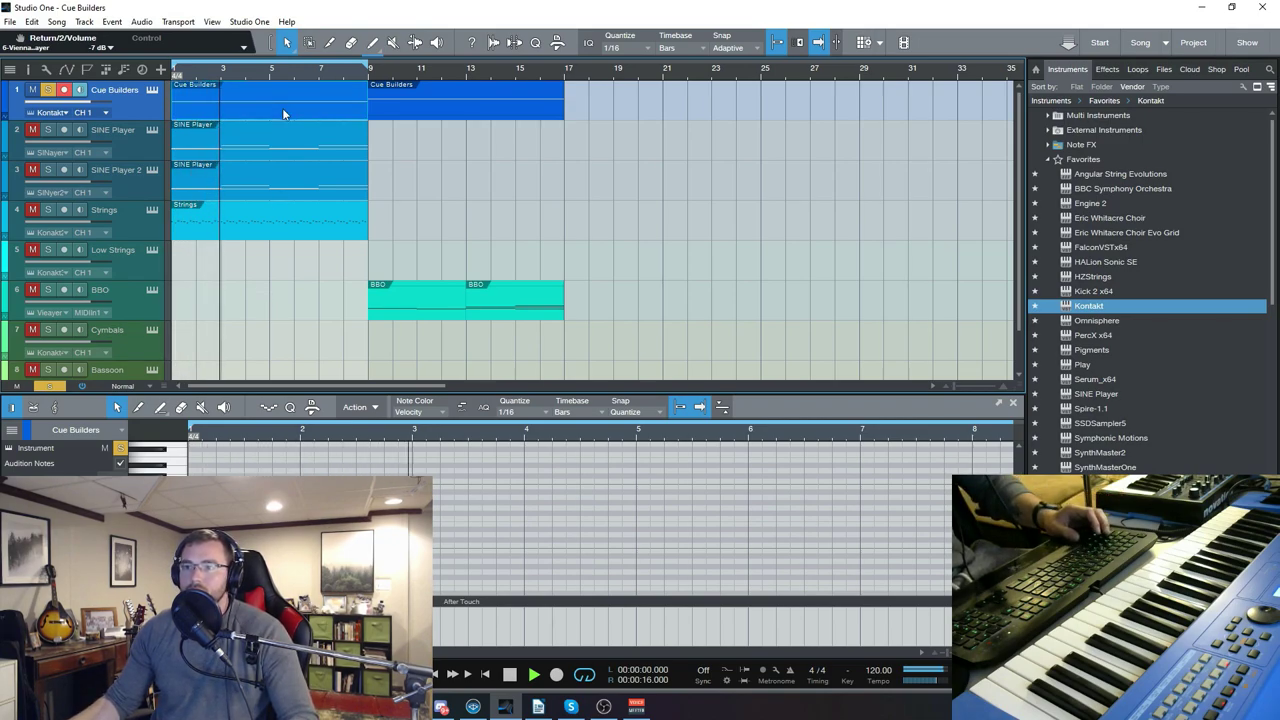
pyautogui.click(147, 89)
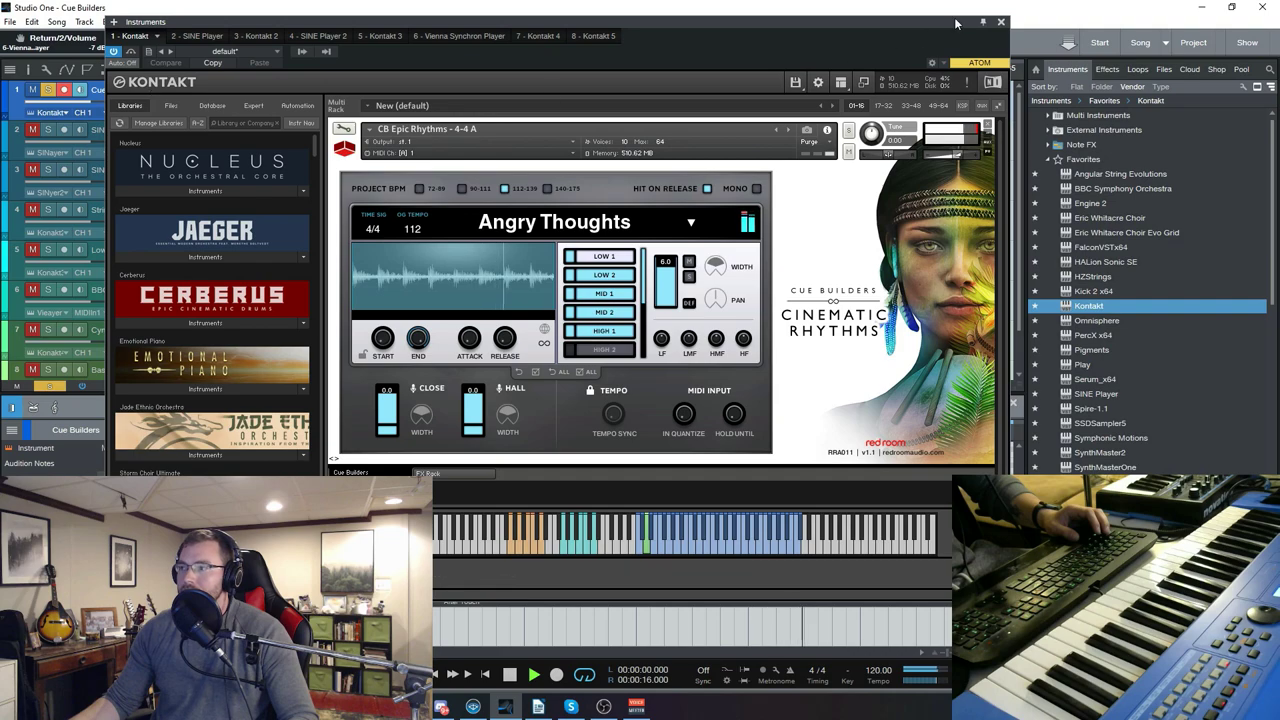
pyautogui.click(1002, 21)
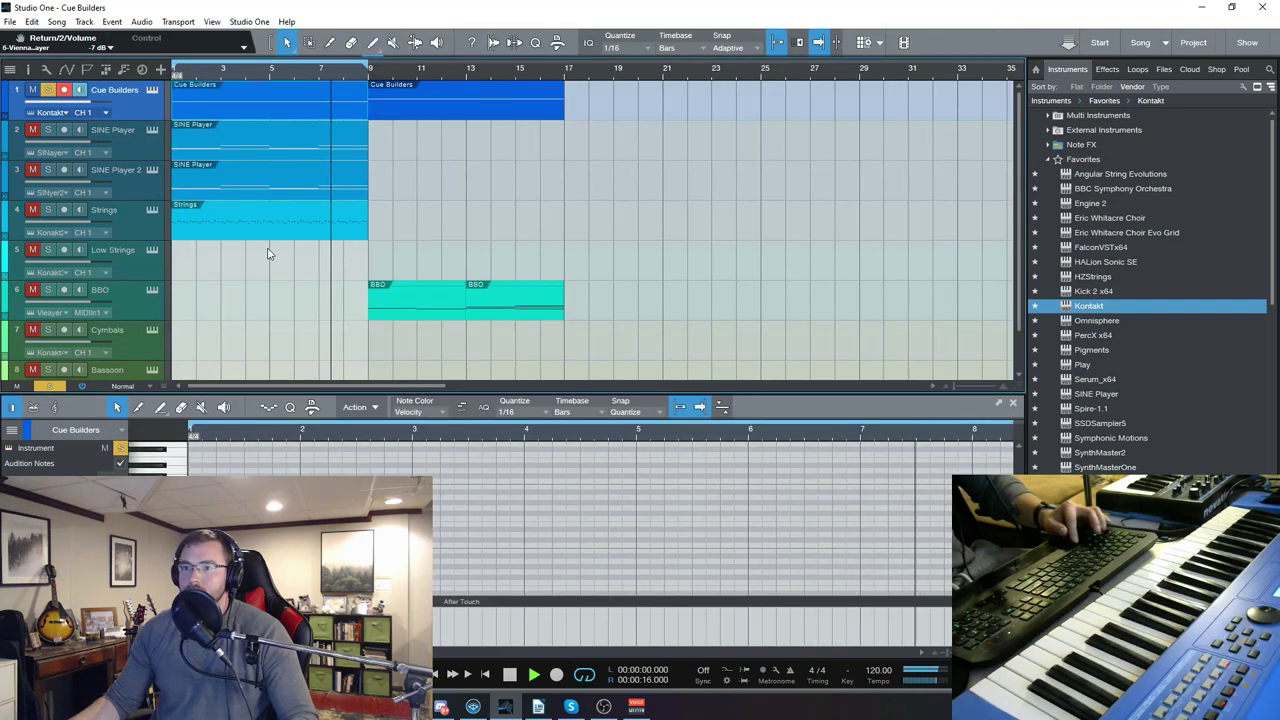
# Step: Add the SINE Player and SINE Player 2 tracks to the solo during playback
pyautogui.click(510, 676)
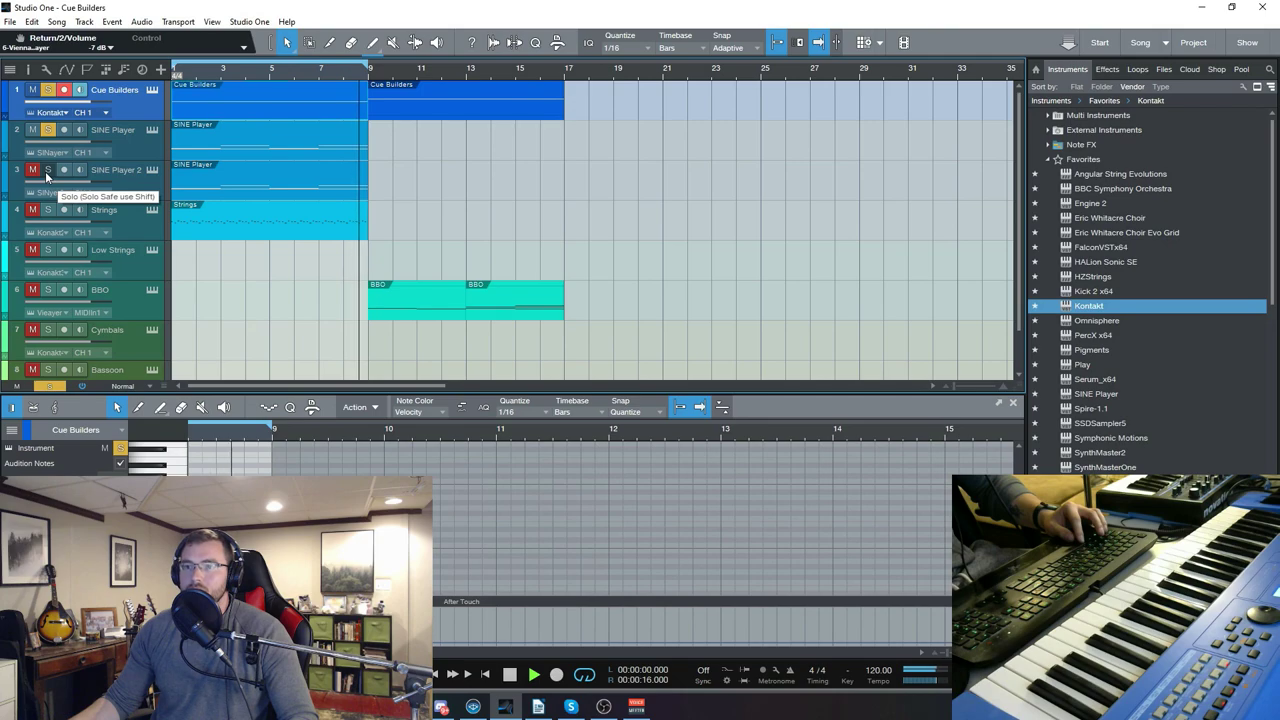
pyautogui.click(45, 171)
# Step: Add a half-bar note leading into bar 3 in the SINE Player 2 part and play back the loop
pyautogui.click(137, 188)
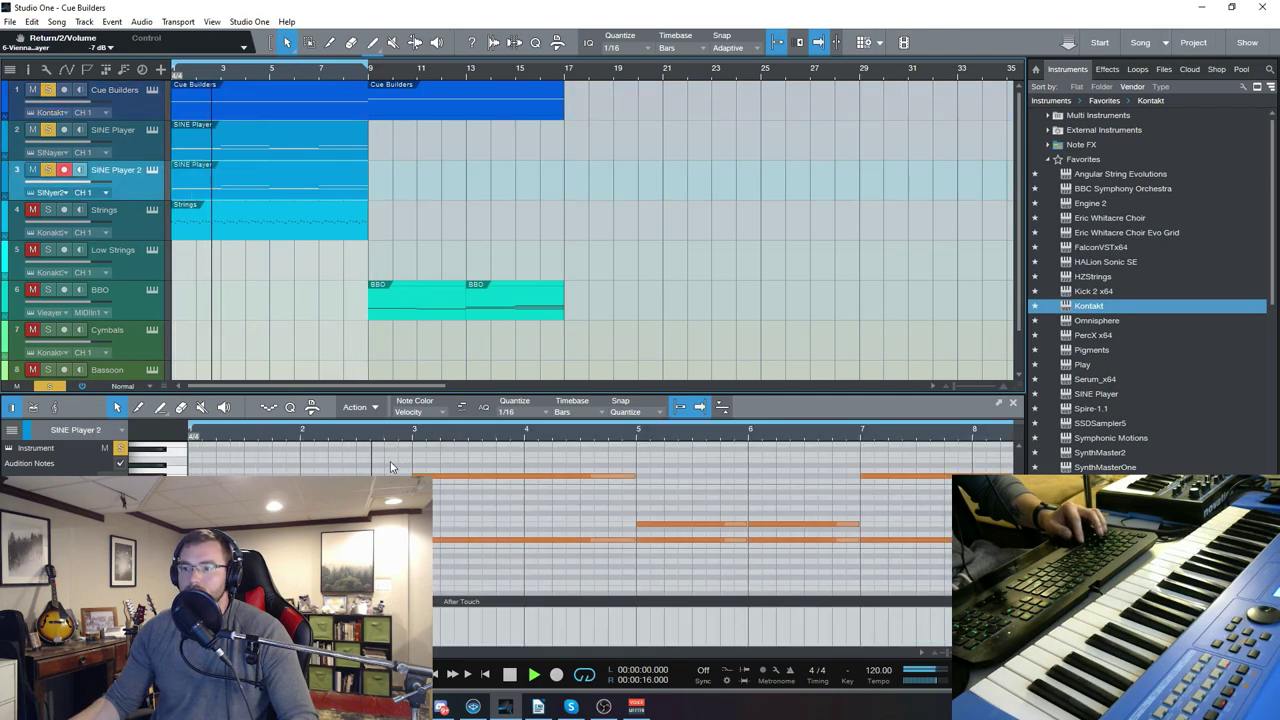
pyautogui.doubleClick(362, 459)
pyautogui.press('space')
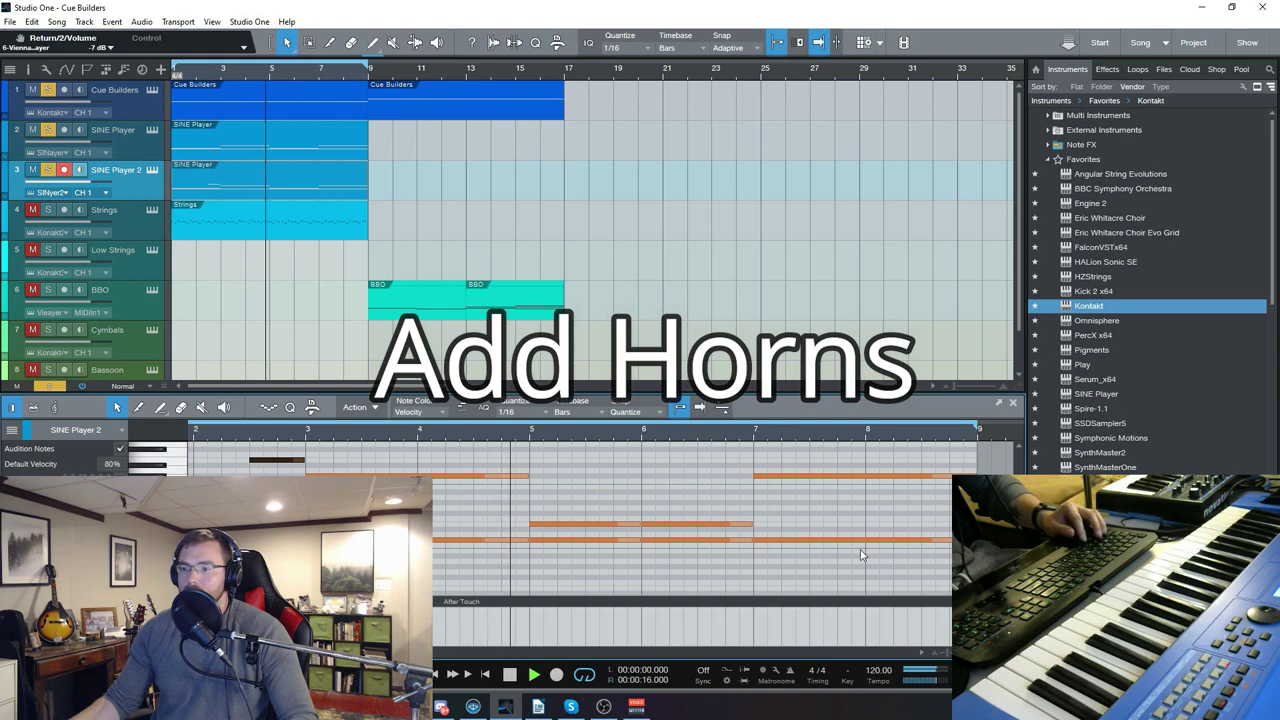
pyautogui.scroll(1, 765, 505)
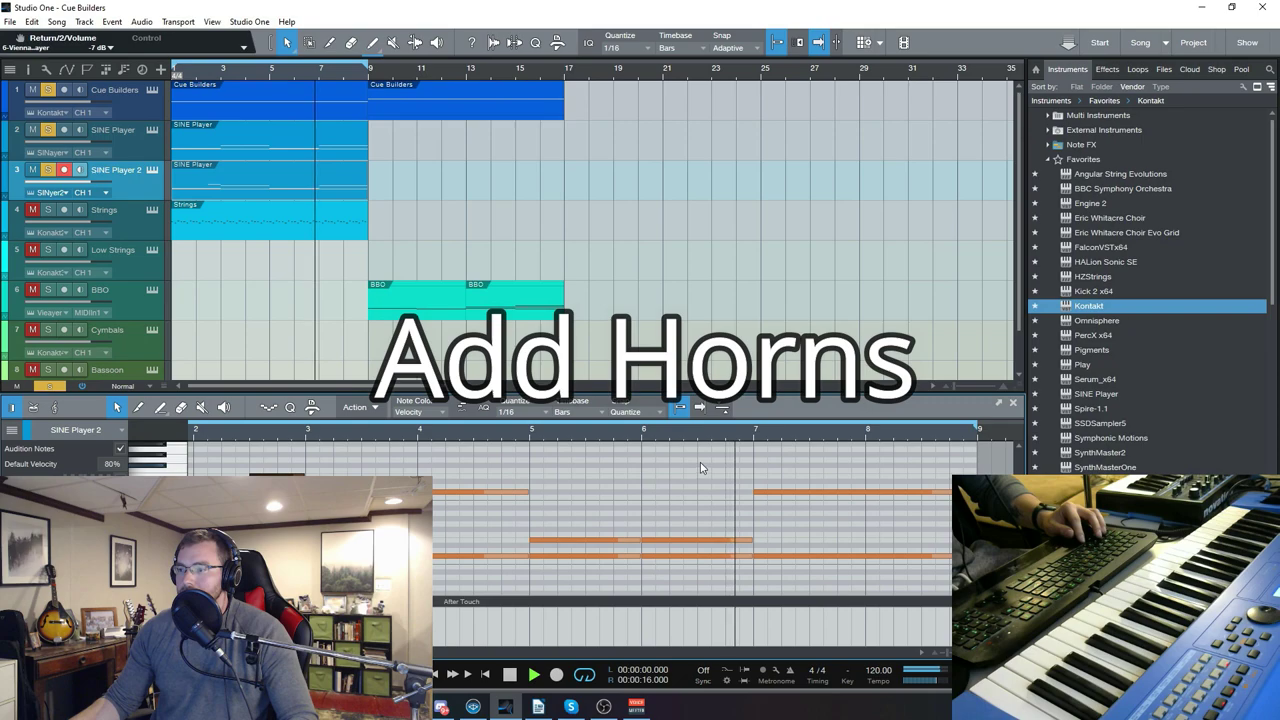
pyautogui.hscroll(-2, 700, 520)
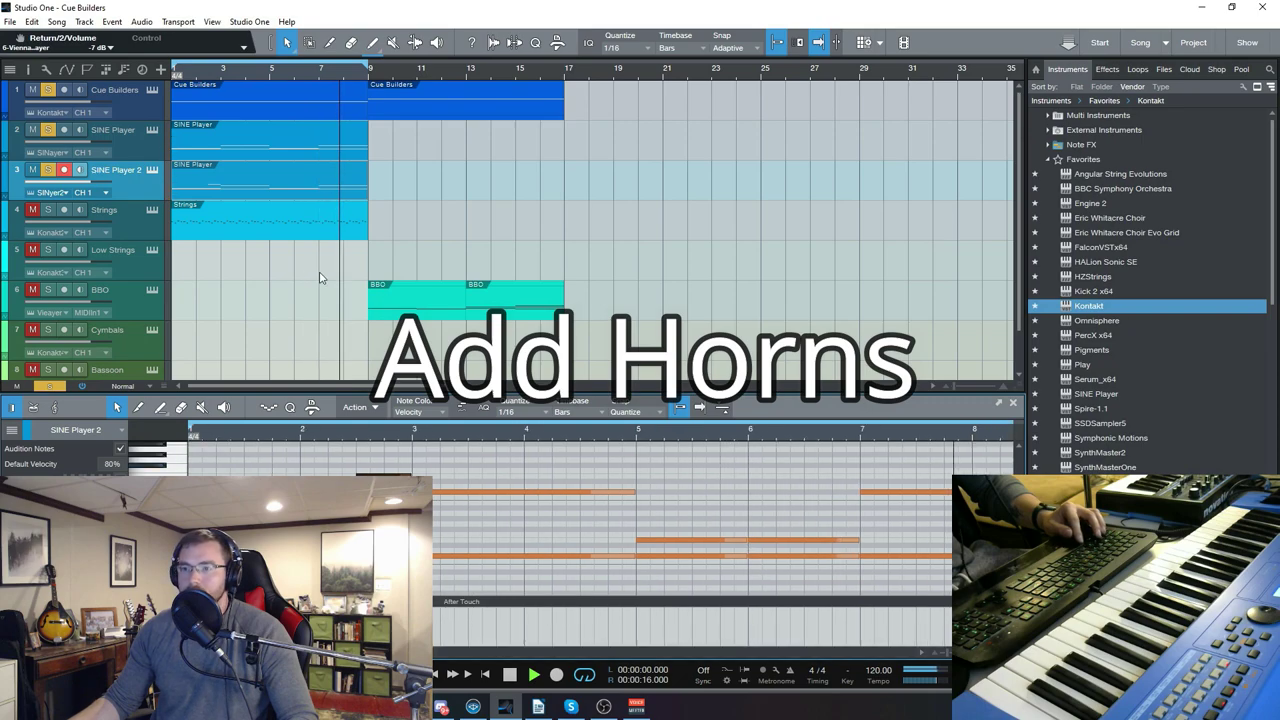
# Step: Add the Strings track to the solo during playback
pyautogui.click(48, 209)
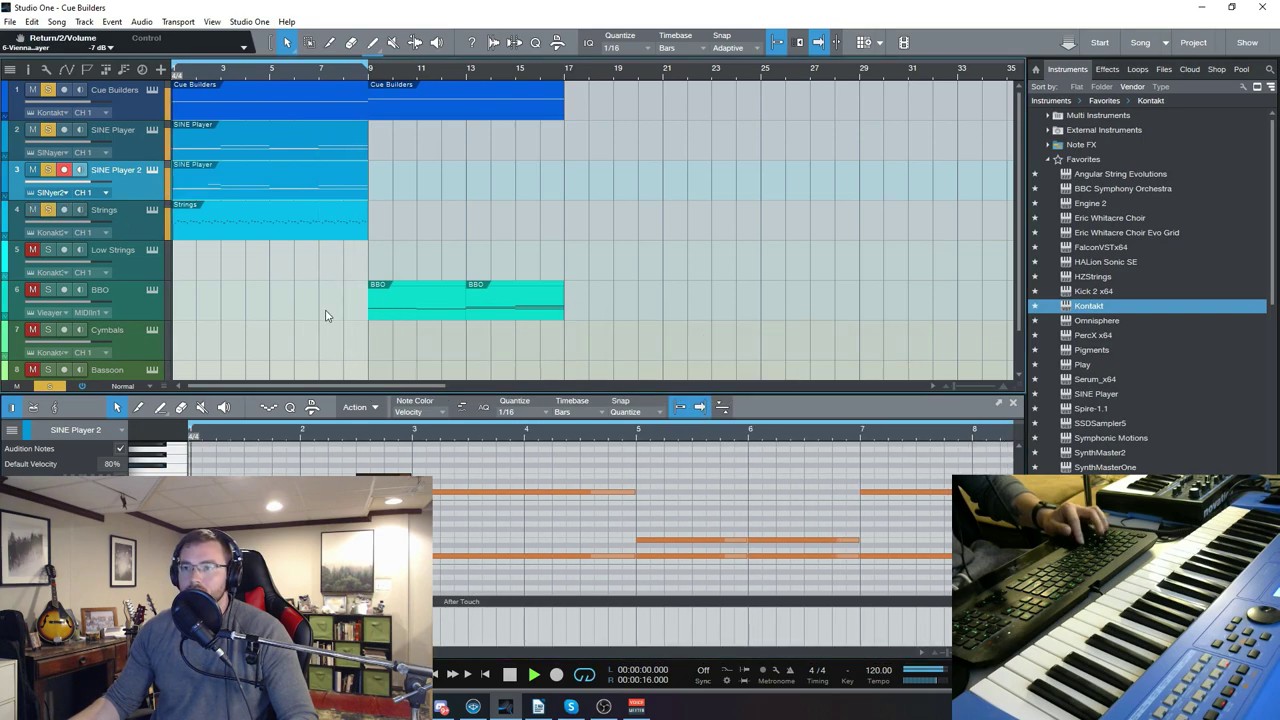
pyautogui.scroll(-1, 271, 289)
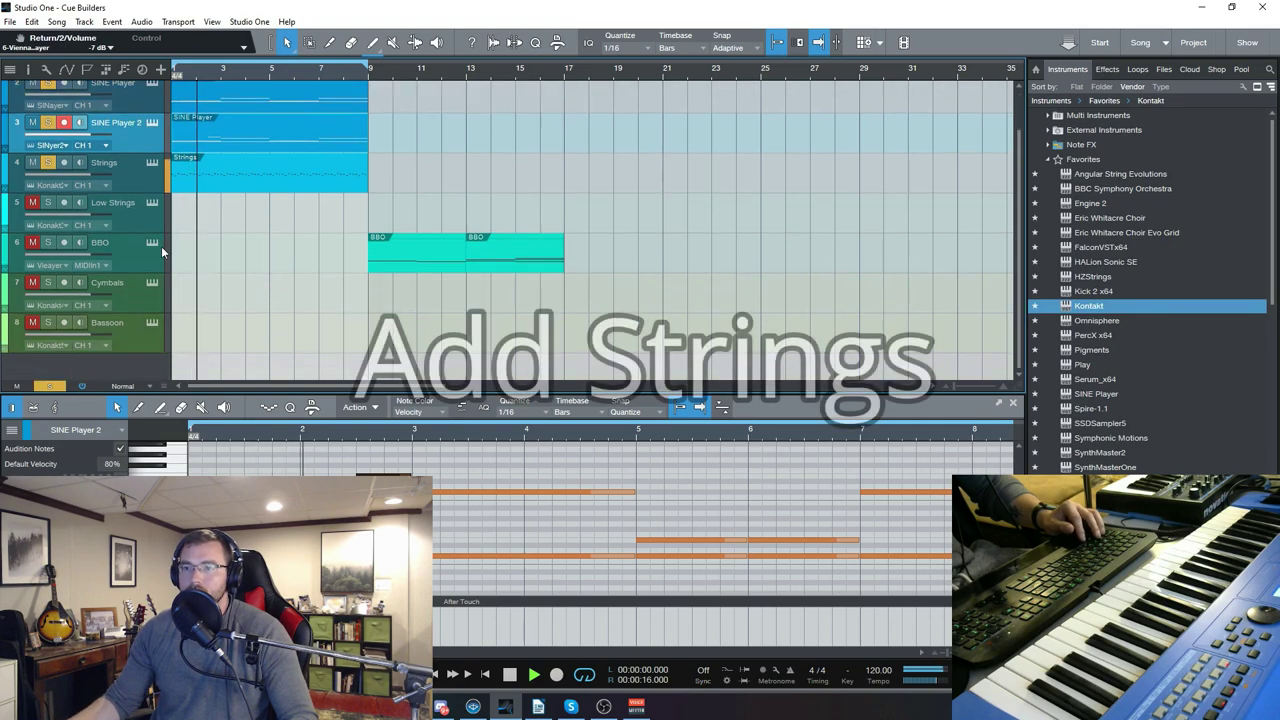
# Step: Solo the Cymbals track and create a two-bar part at bar 4 with a swell note leading into a one-bar crash note at bar 5
pyautogui.click(48, 283)
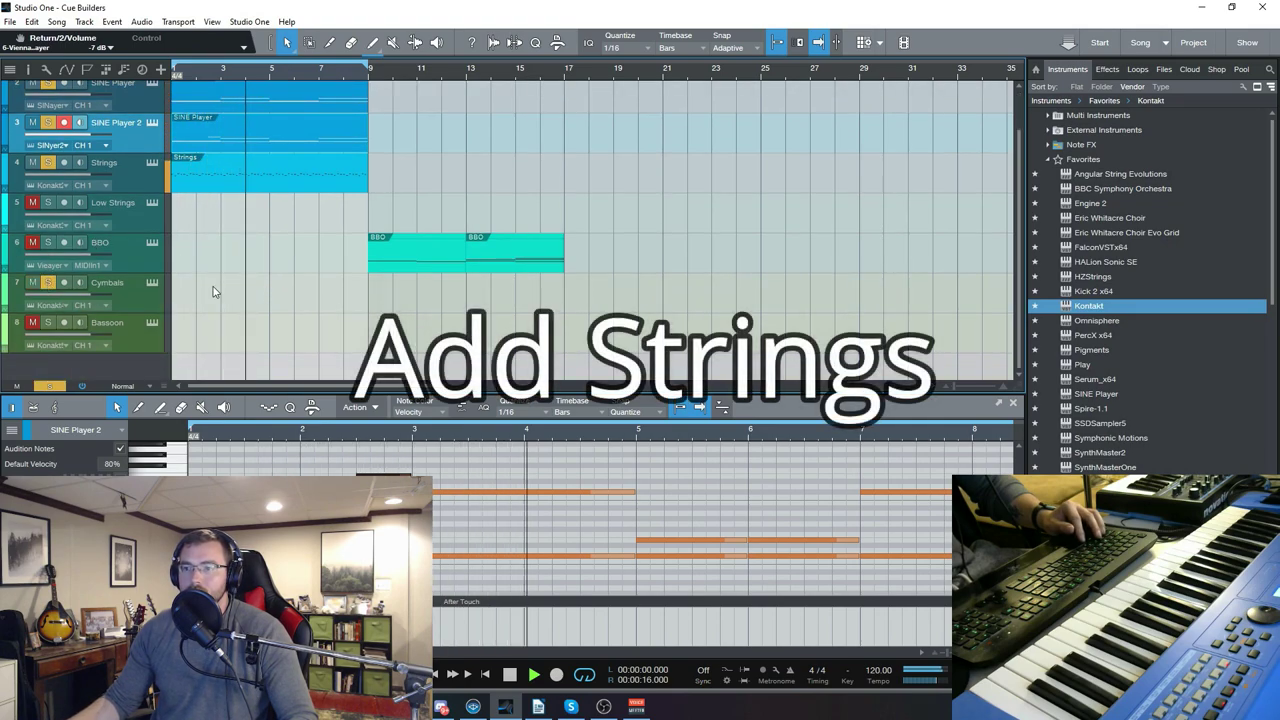
pyautogui.moveTo(253, 287); pyautogui.dragTo(294, 292)
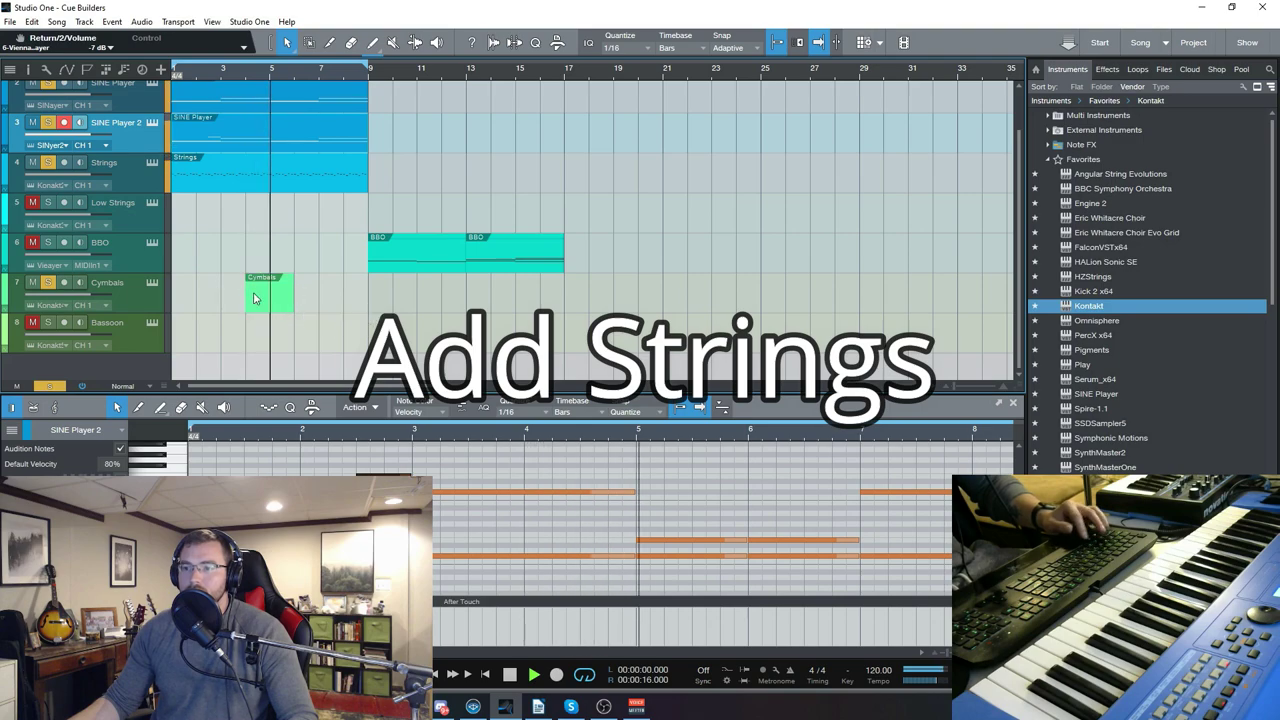
pyautogui.press('space')
pyautogui.moveTo(555, 456); pyautogui.dragTo(610, 457)
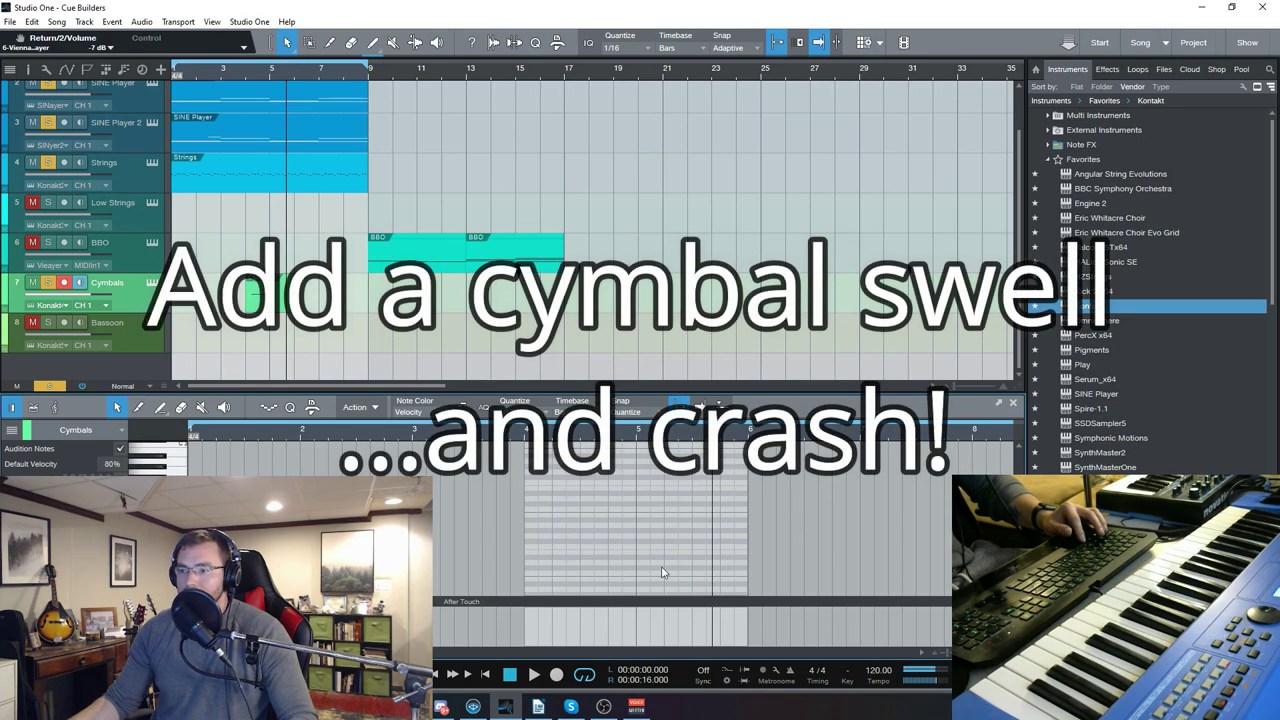
pyautogui.press('Escape')
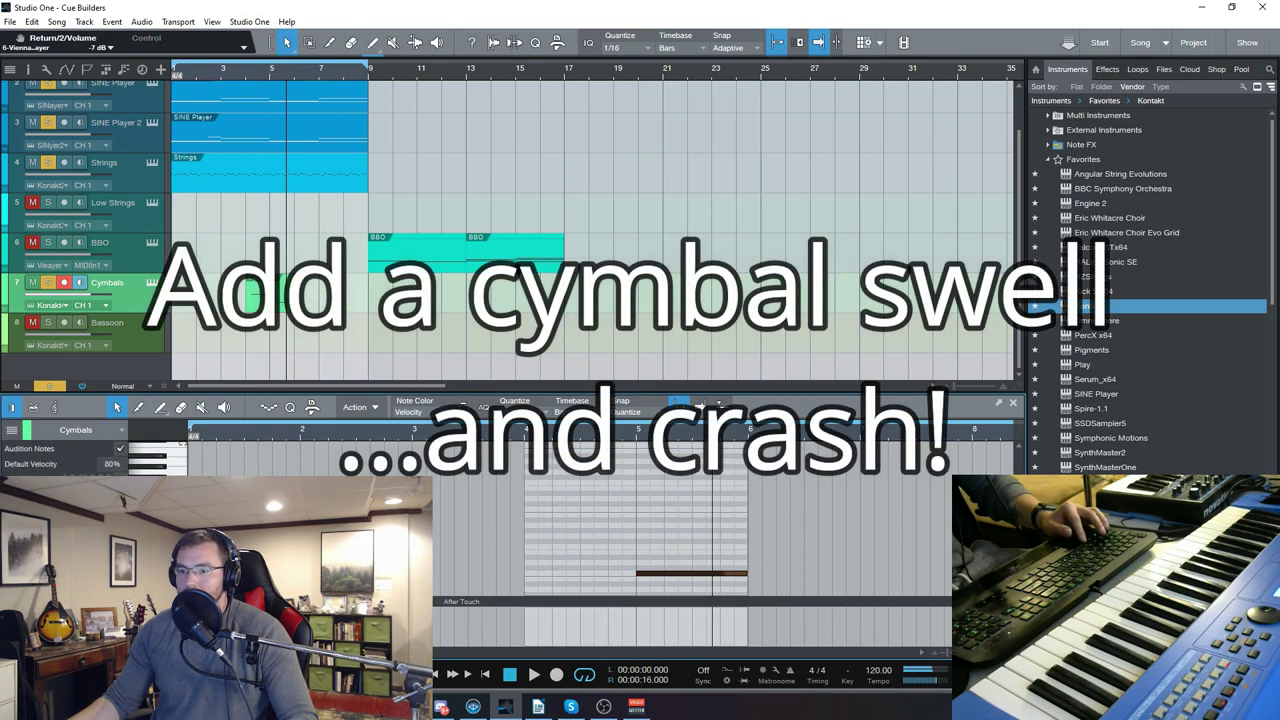
pyautogui.hotkey('ctrl', 'a')
pyautogui.press('space')
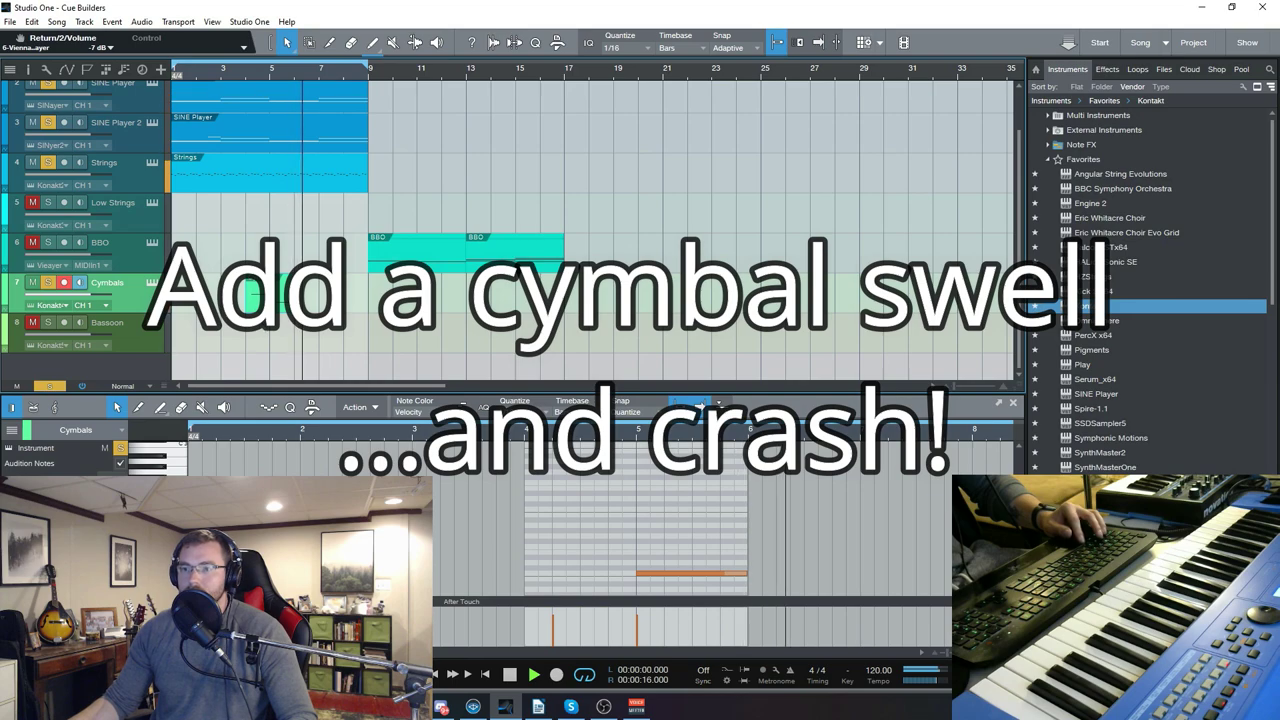
# Step: Add the Low Strings track to the solo during playback and open the Strings part in the note editor
pyautogui.scroll(2, 309, 297)
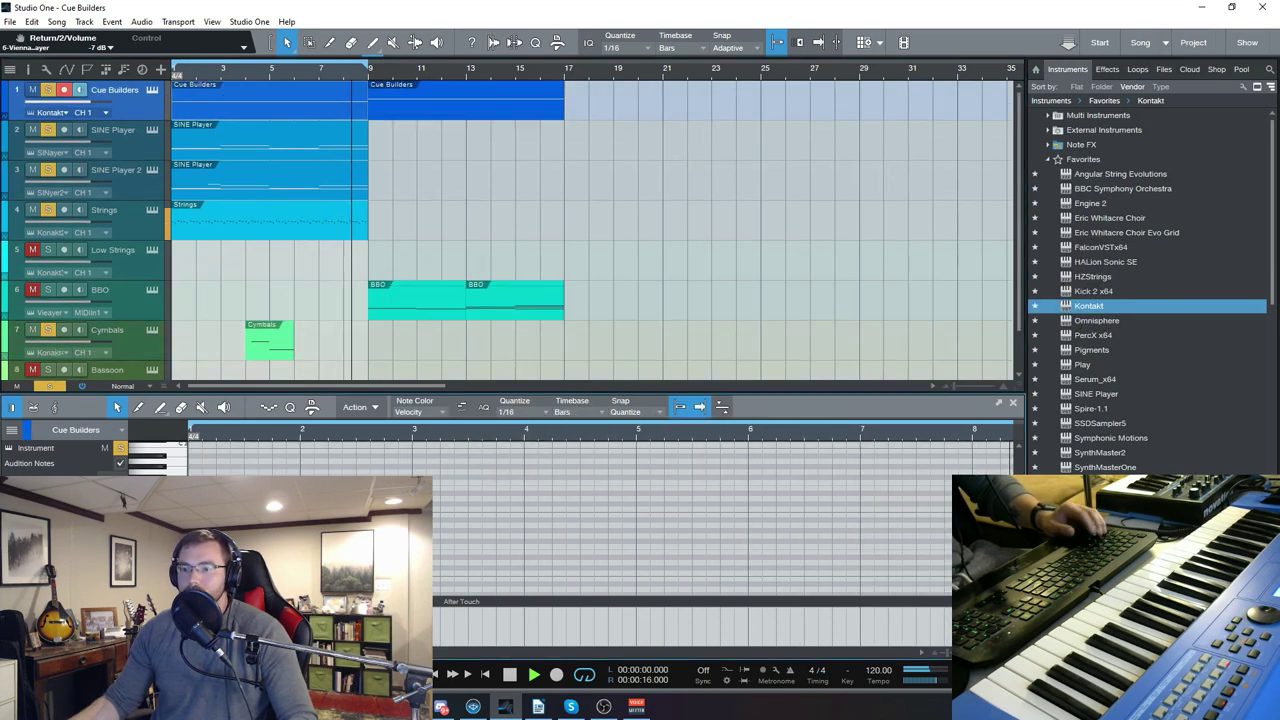
pyautogui.click(222, 95)
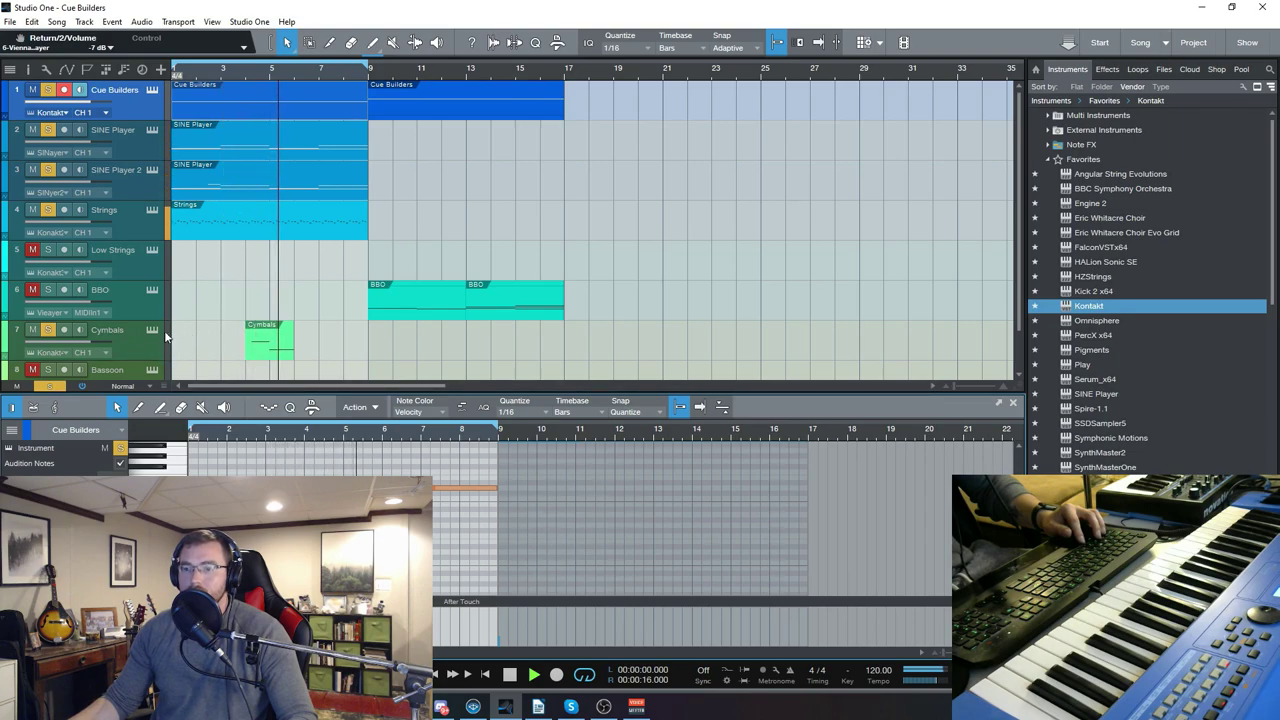
pyautogui.scroll(-1, 190, 320)
pyautogui.click(32, 202)
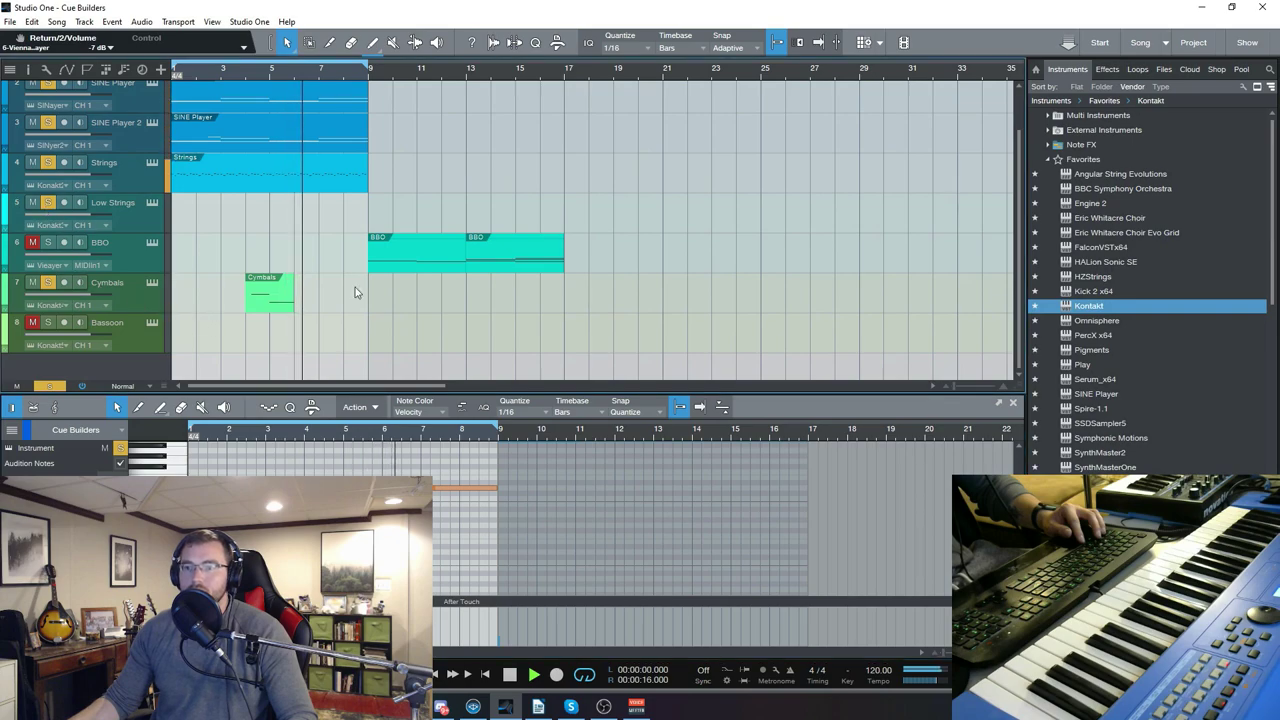
pyautogui.scroll(1, 378, 297)
pyautogui.click(207, 216)
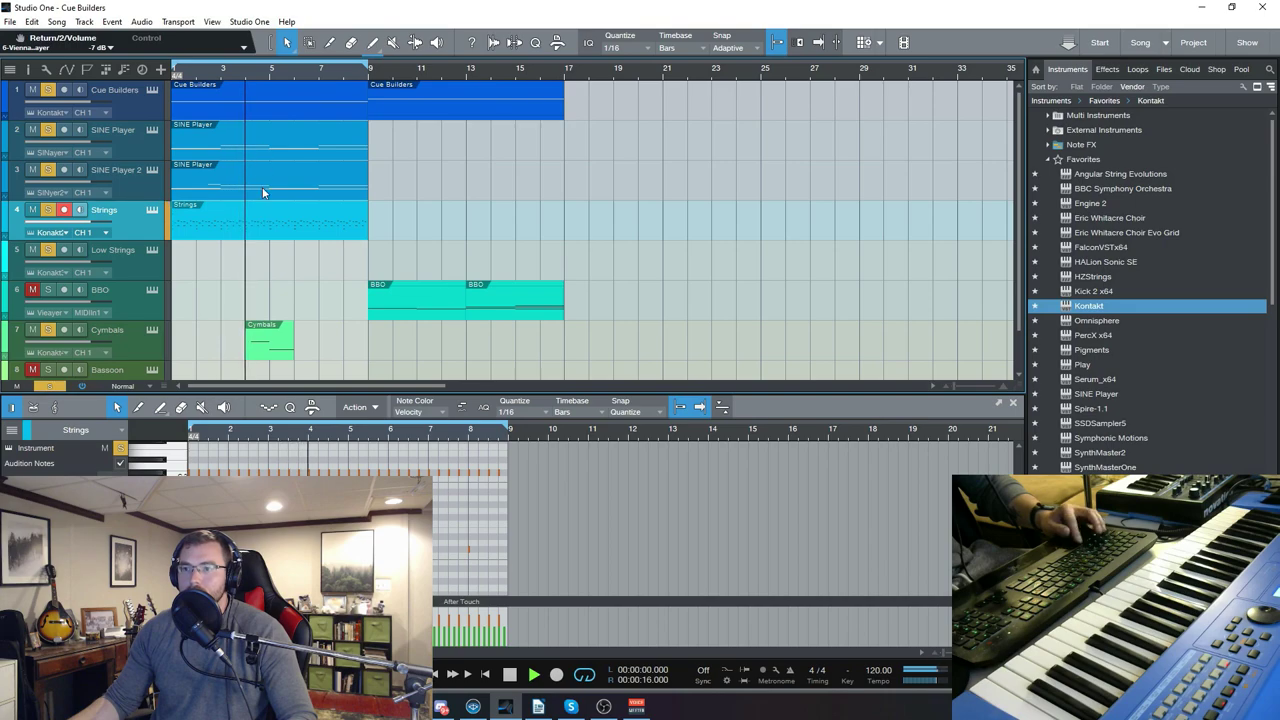
# Step: Draw a higher note at bar 5 in the SINE Player 2 part, lengthen it to end at bar 7, and play back the loop
pyautogui.press('Up')
pyautogui.press('space')
pyautogui.press('f')
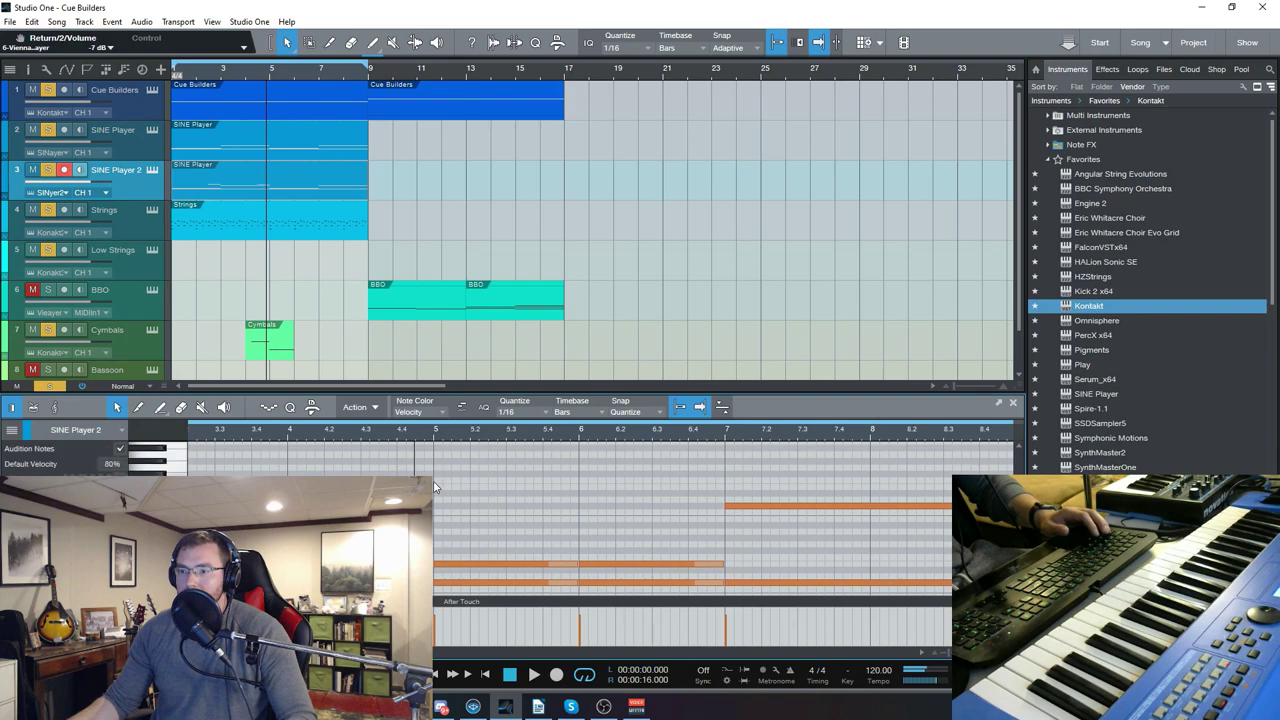
pyautogui.moveTo(443, 468); pyautogui.dragTo(580, 467)
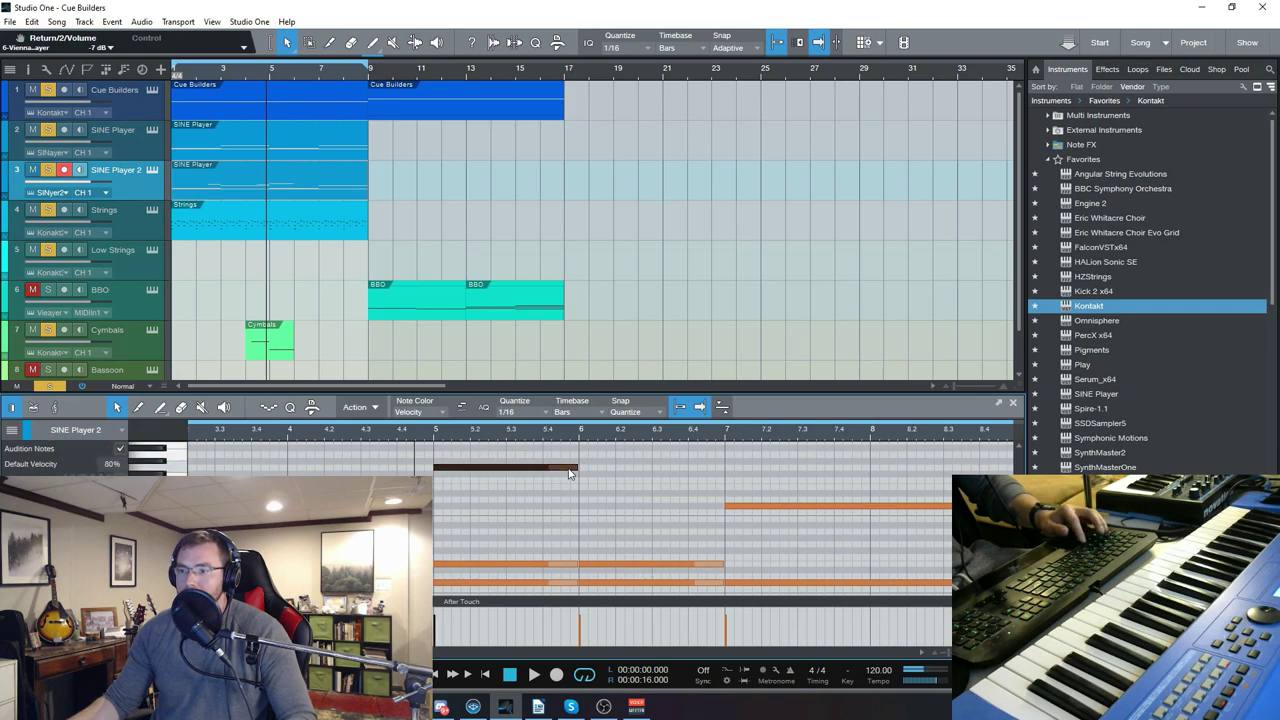
pyautogui.press('space')
pyautogui.scroll(-3, 465, 493)
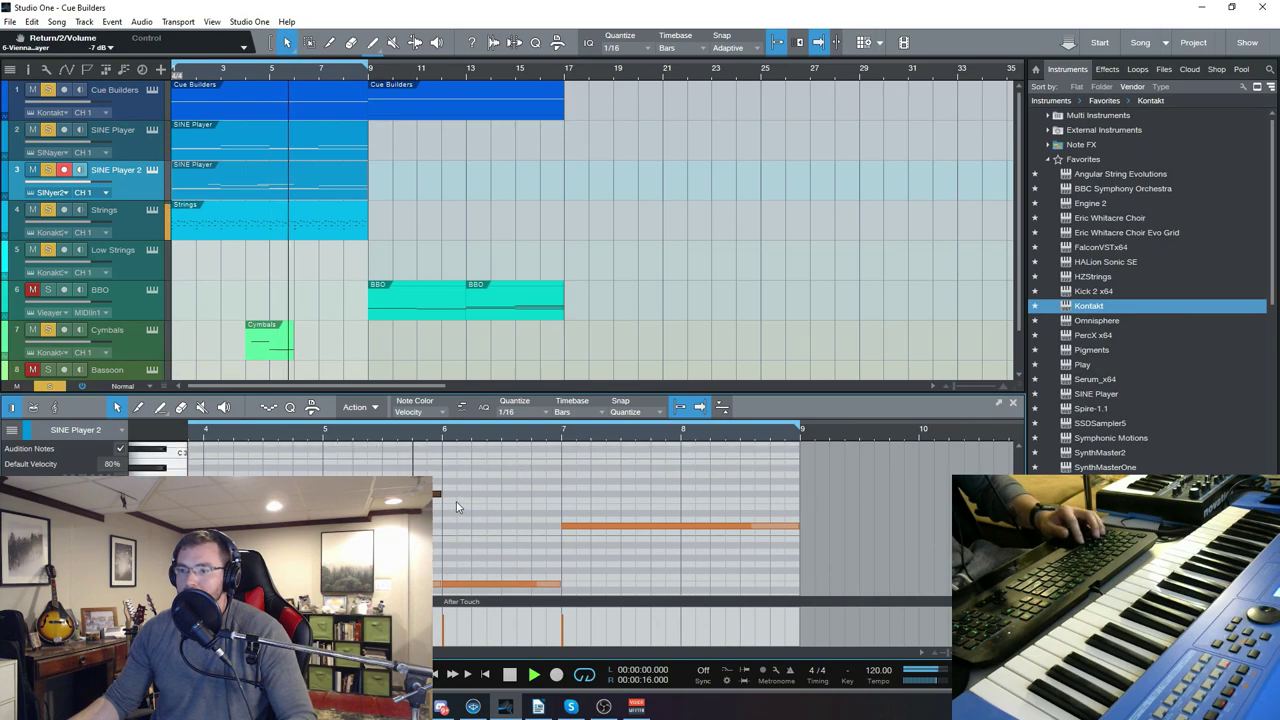
pyautogui.moveTo(440, 494); pyautogui.dragTo(560, 494)
pyautogui.press('space')
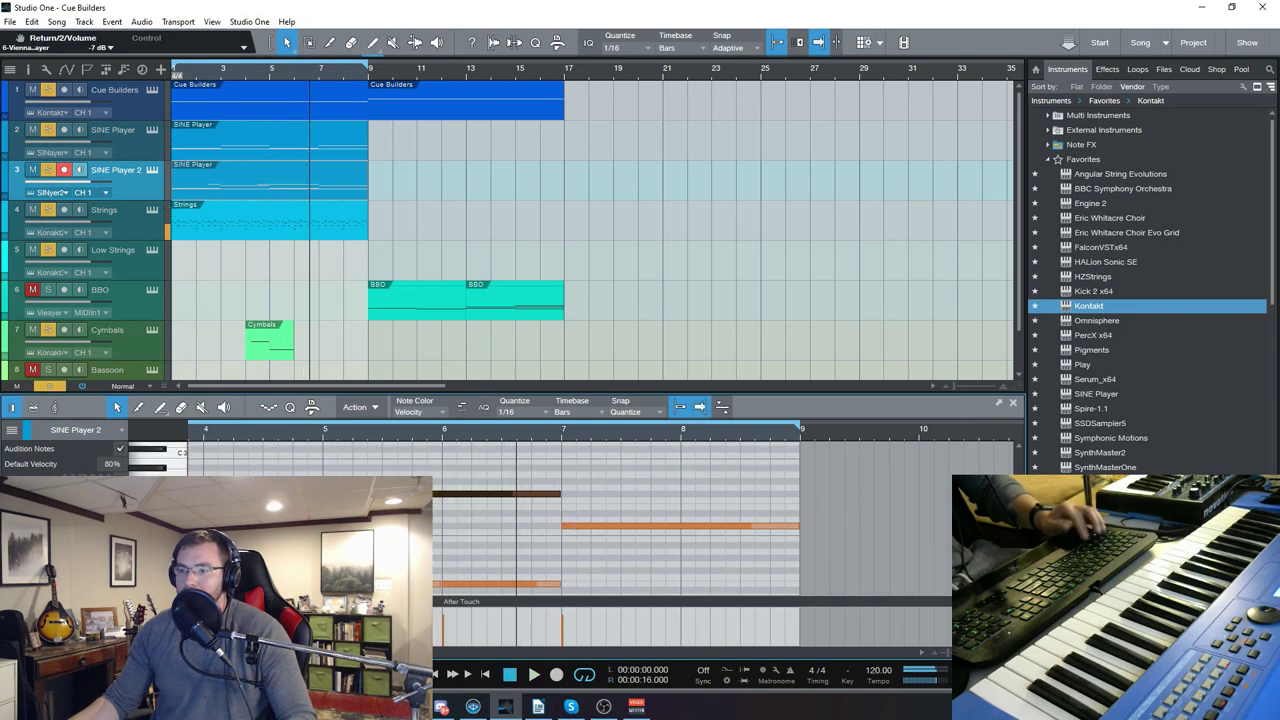
pyautogui.scroll(-5, 620, 510)
pyautogui.press('space')
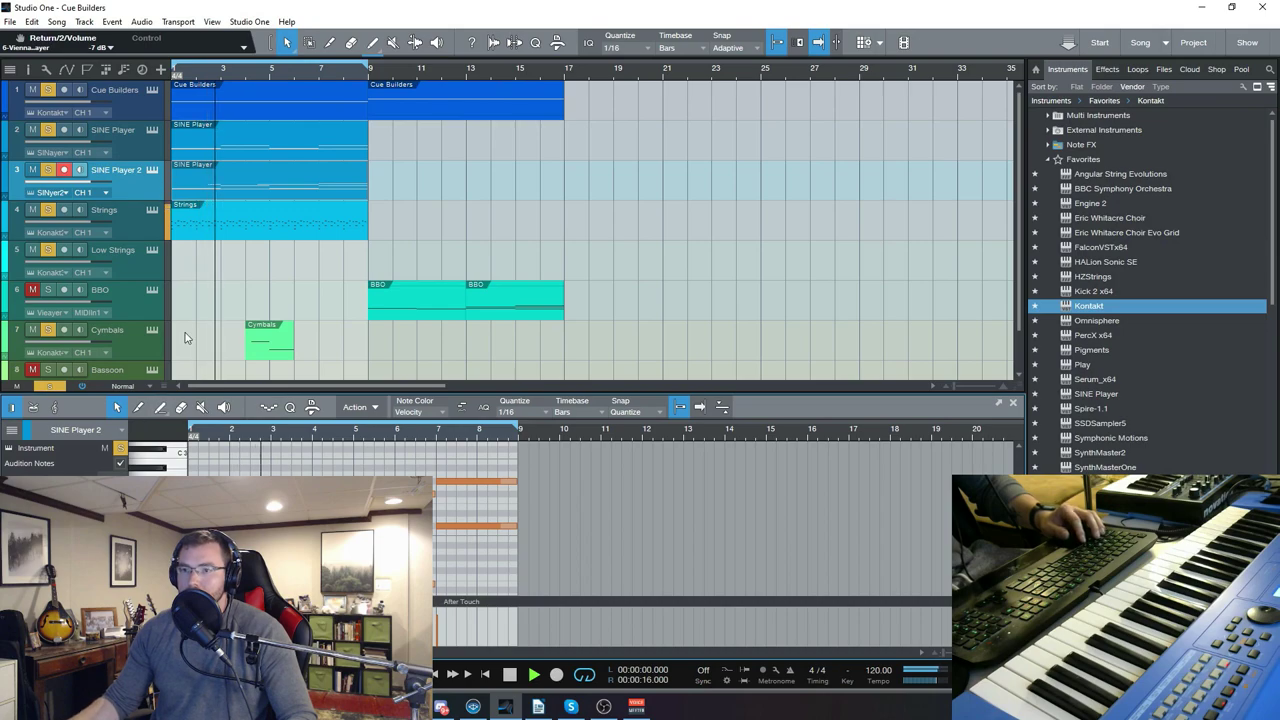
# Step: Create an empty four-bar part at bar 1 on the Low Strings track and open it for note editing
pyautogui.scroll(-1, 268, 275)
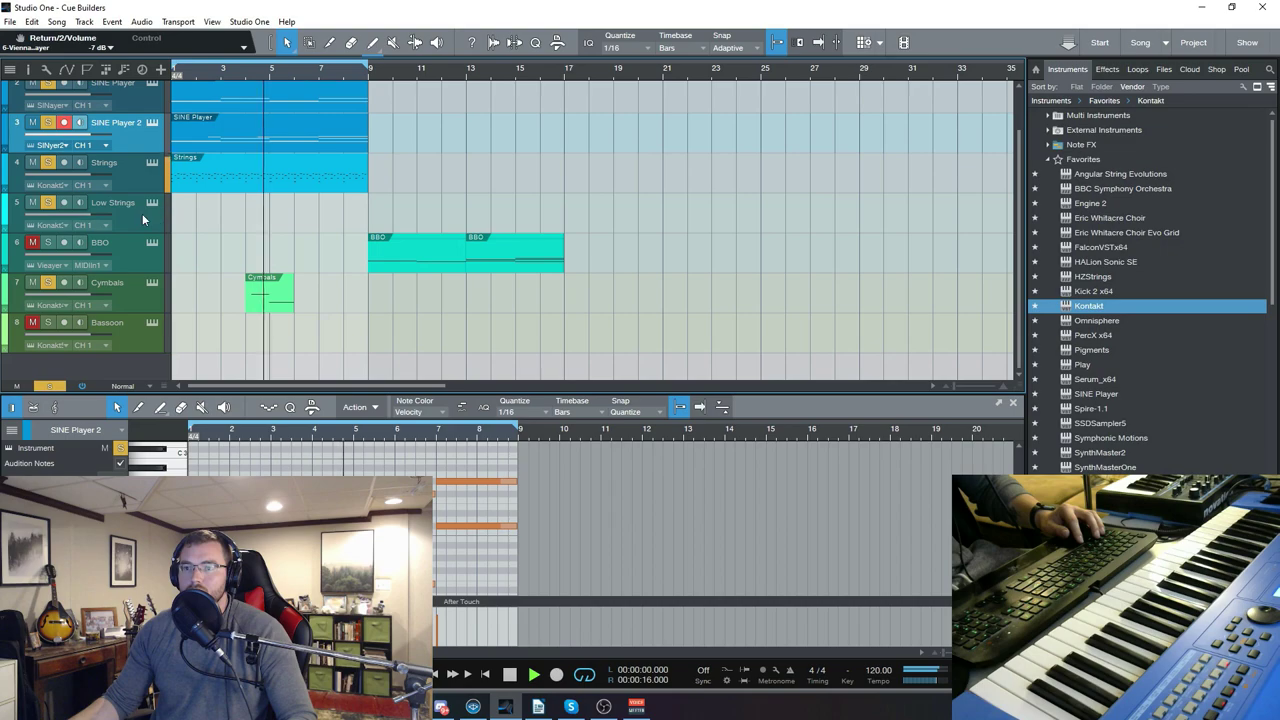
pyautogui.moveTo(174, 214); pyautogui.dragTo(266, 214)
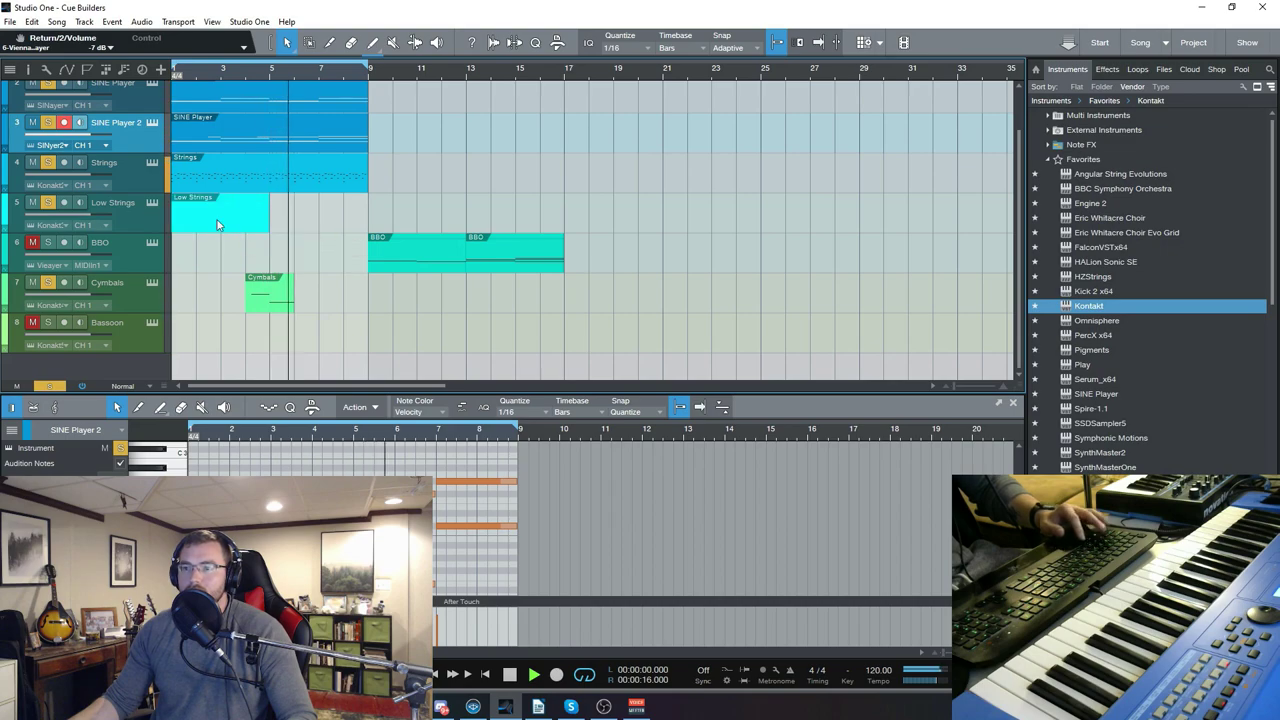
pyautogui.click(218, 221)
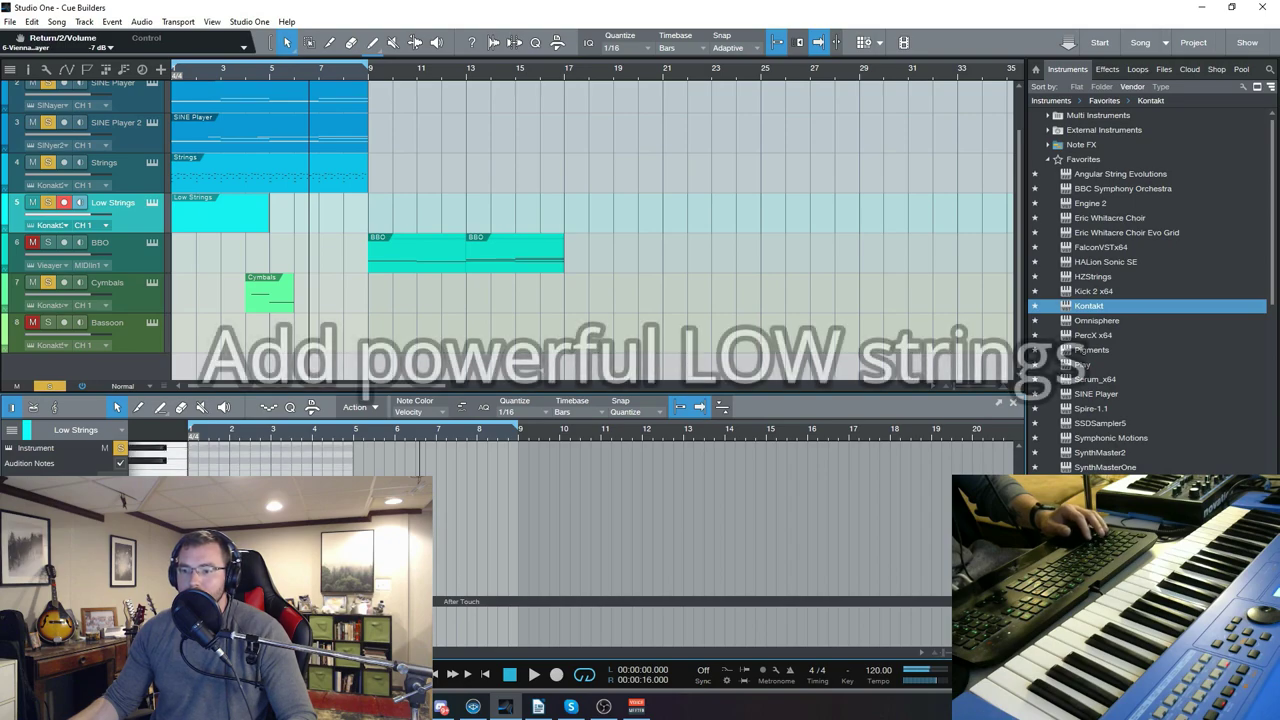
# Step: Choose the PORTS articulation in the Low Strings track's Kontakt instrument and close the instrument window
pyautogui.click(152, 202)
pyautogui.click(614, 276)
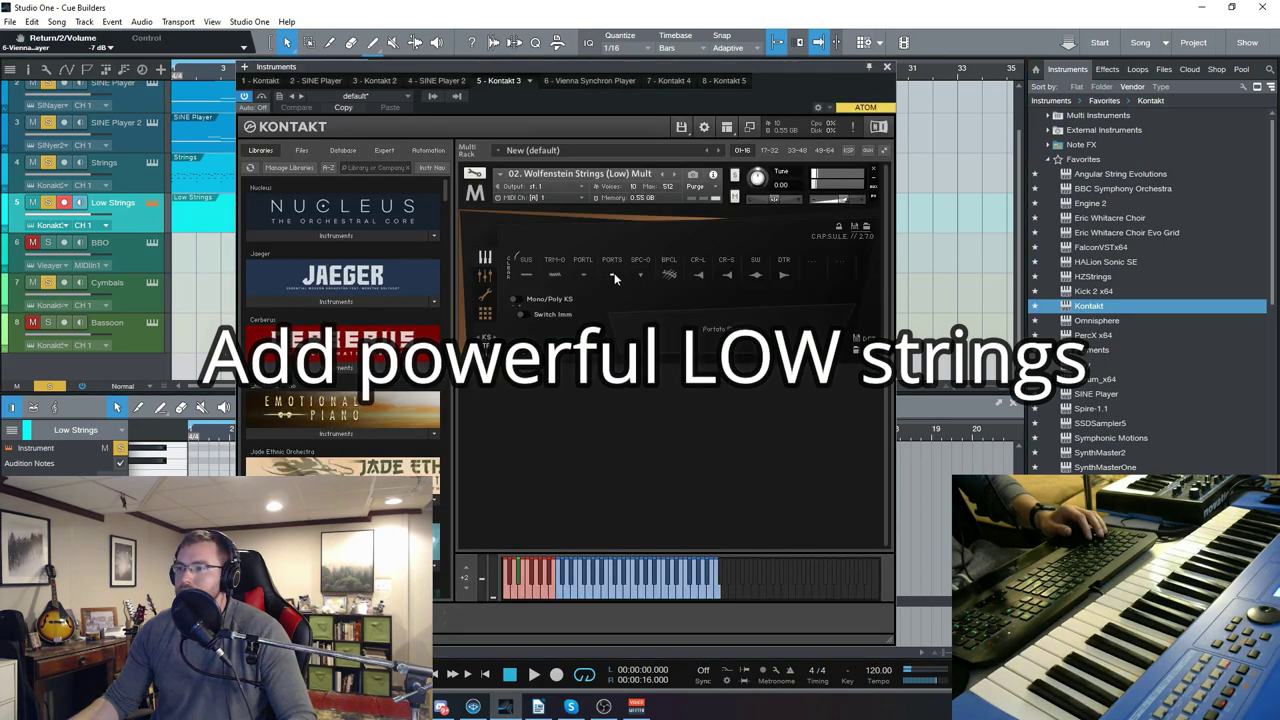
pyautogui.click(886, 67)
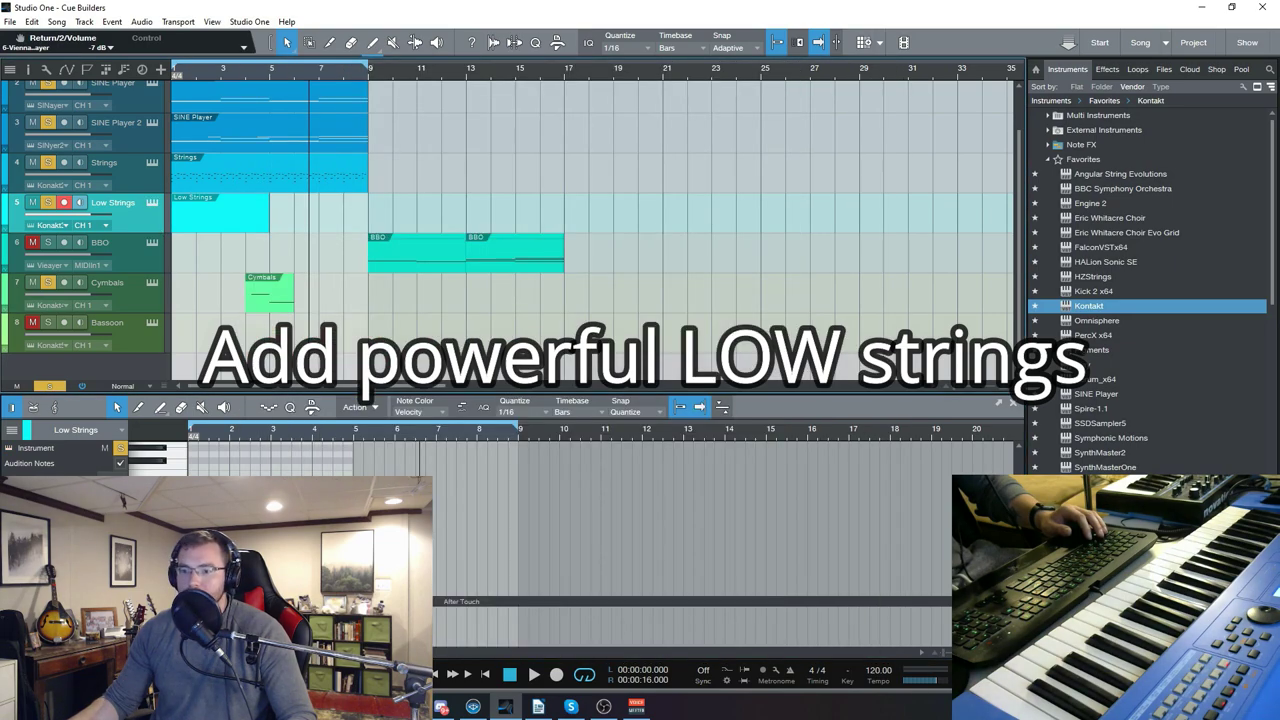
# Step: Enter pairs of half-bar notes in bars 1 and 3 of the Low Strings part and duplicate the part at bar 5
pyautogui.press('e')
pyautogui.press('e')
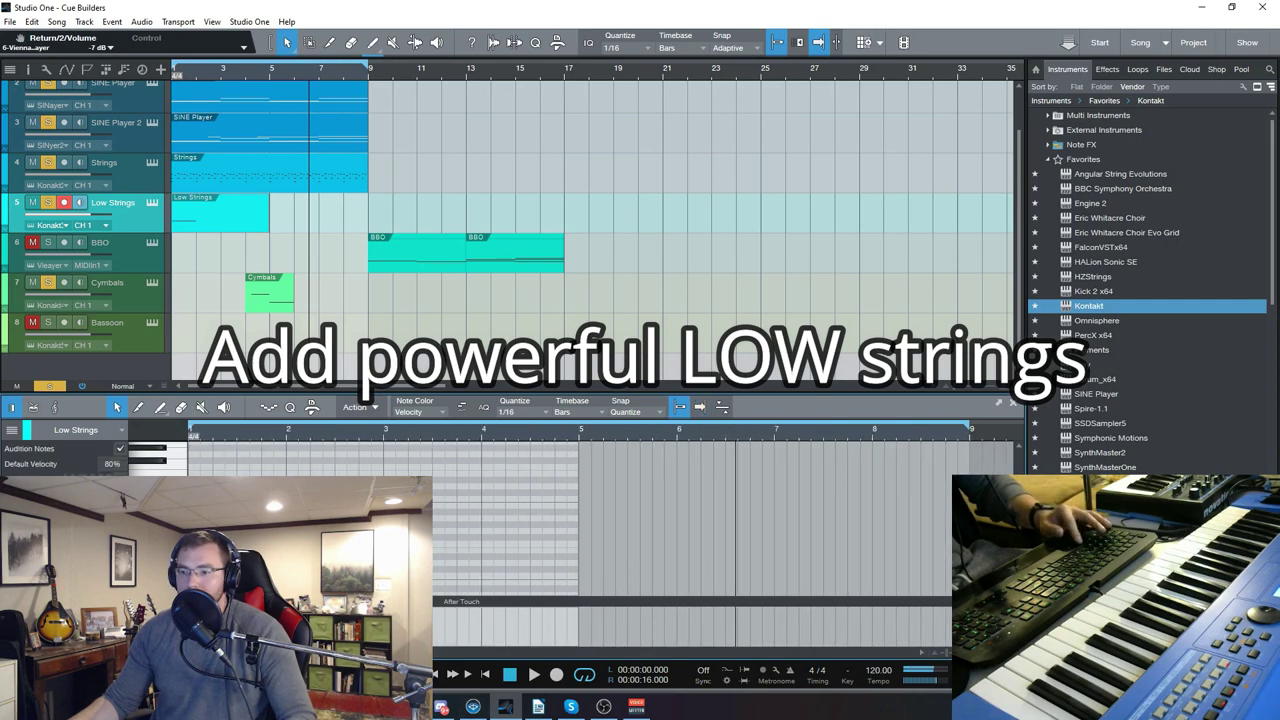
pyautogui.press('space')
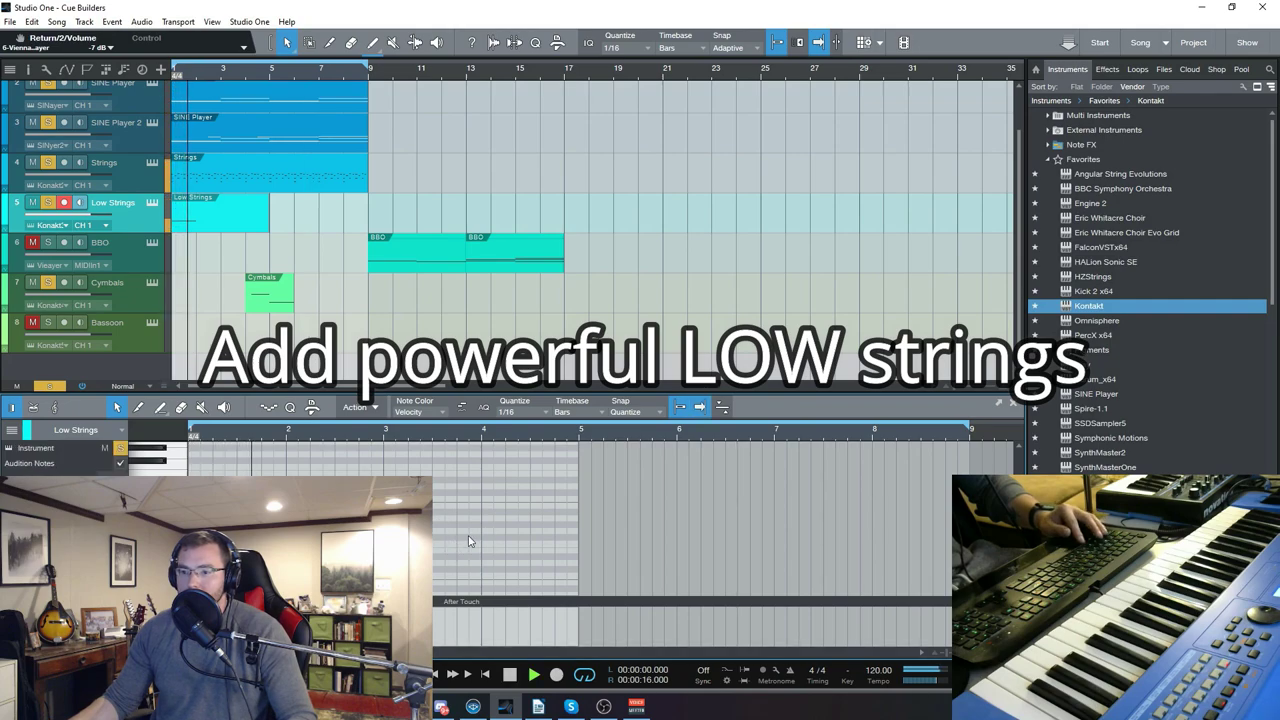
pyautogui.press('space')
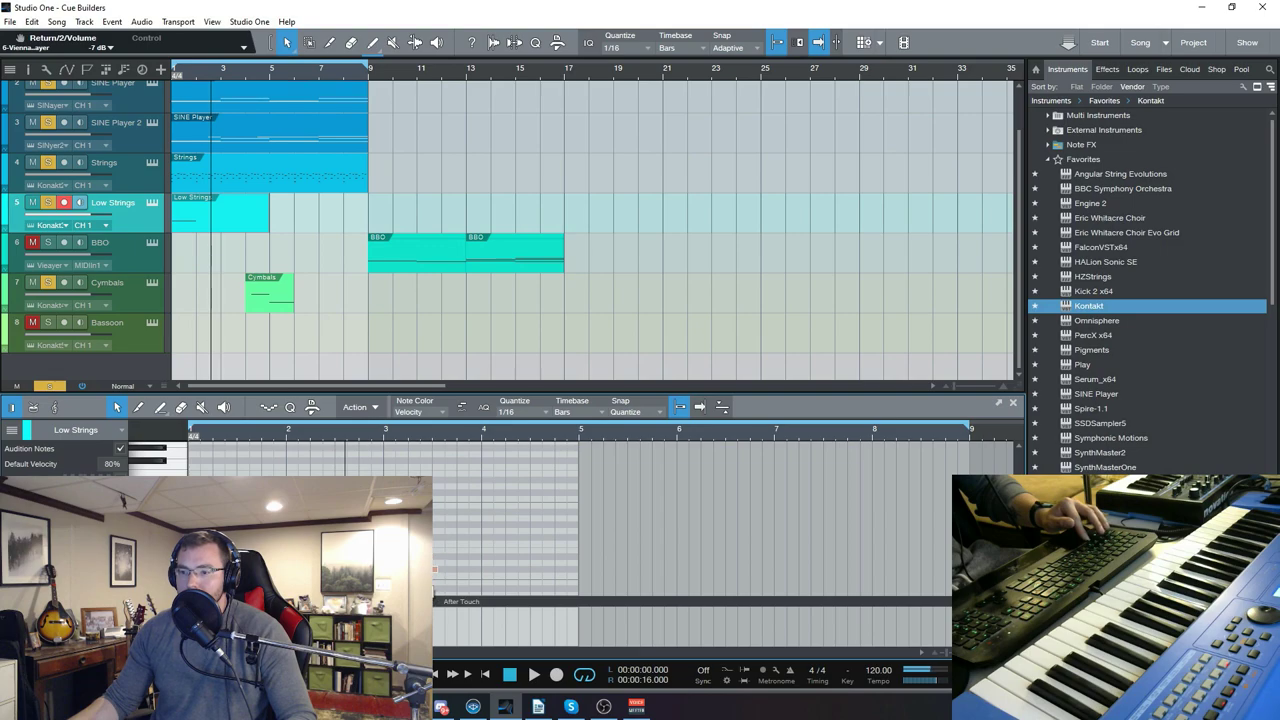
pyautogui.press('space')
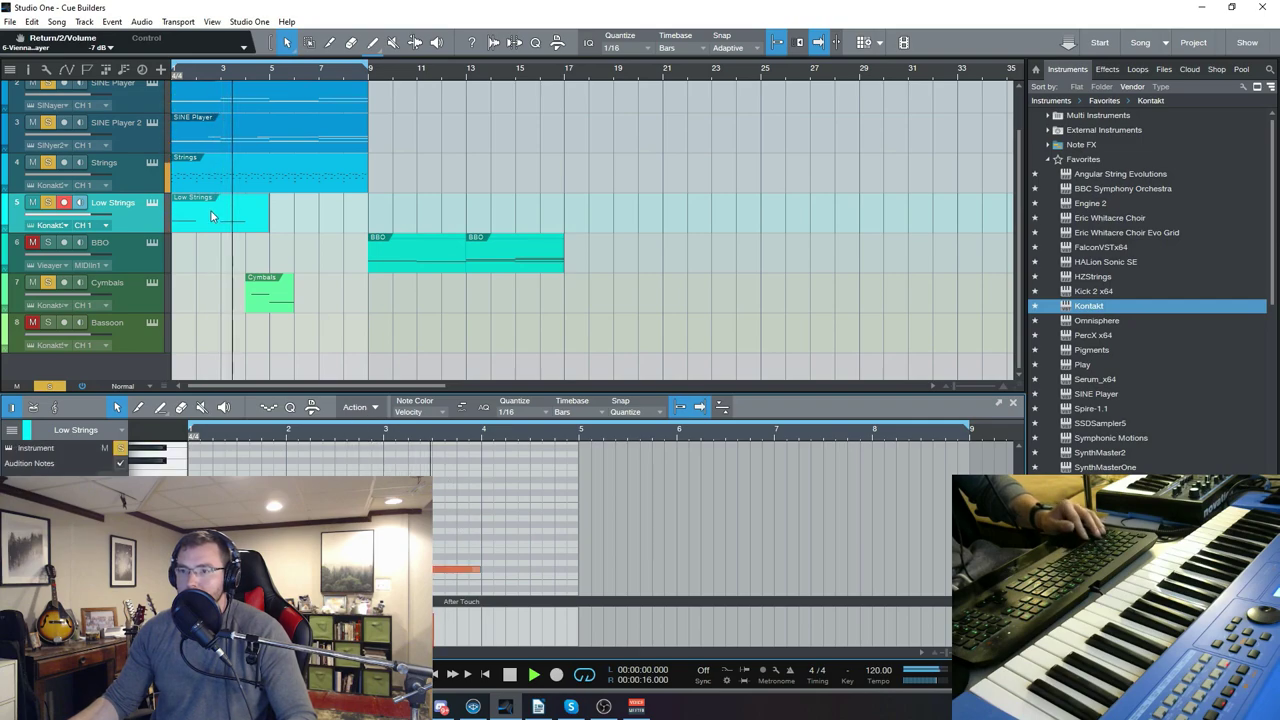
pyautogui.moveTo(210, 216); pyautogui.dragTo(318, 218)
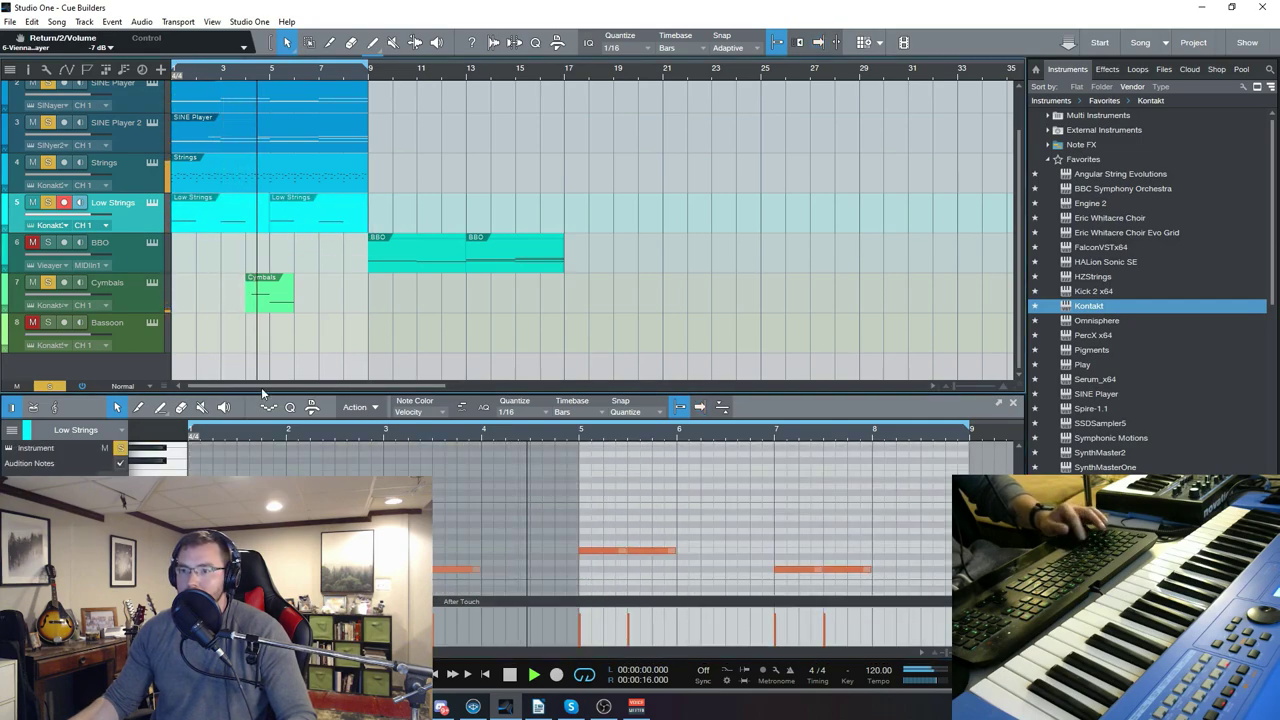
# Step: Open the first Cue Builders part and play the loop with all the layered tracks
pyautogui.scroll(1, 361, 189)
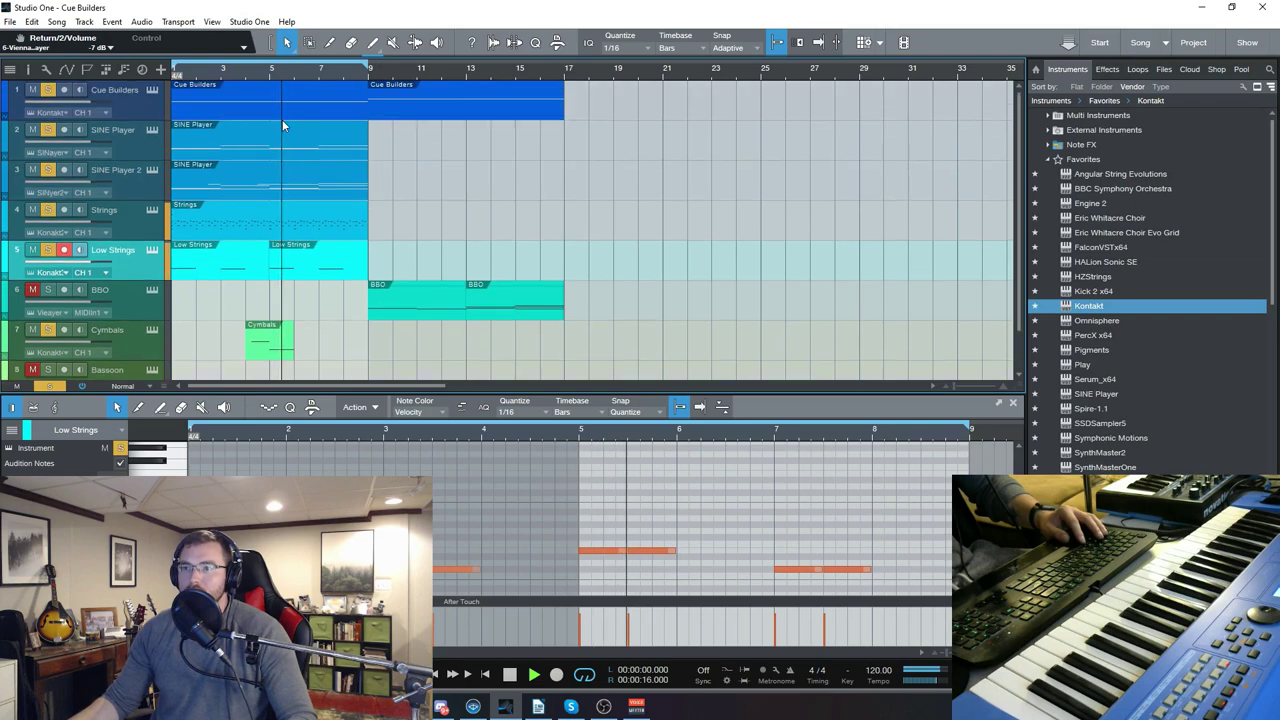
pyautogui.click(278, 107)
pyautogui.press('space')
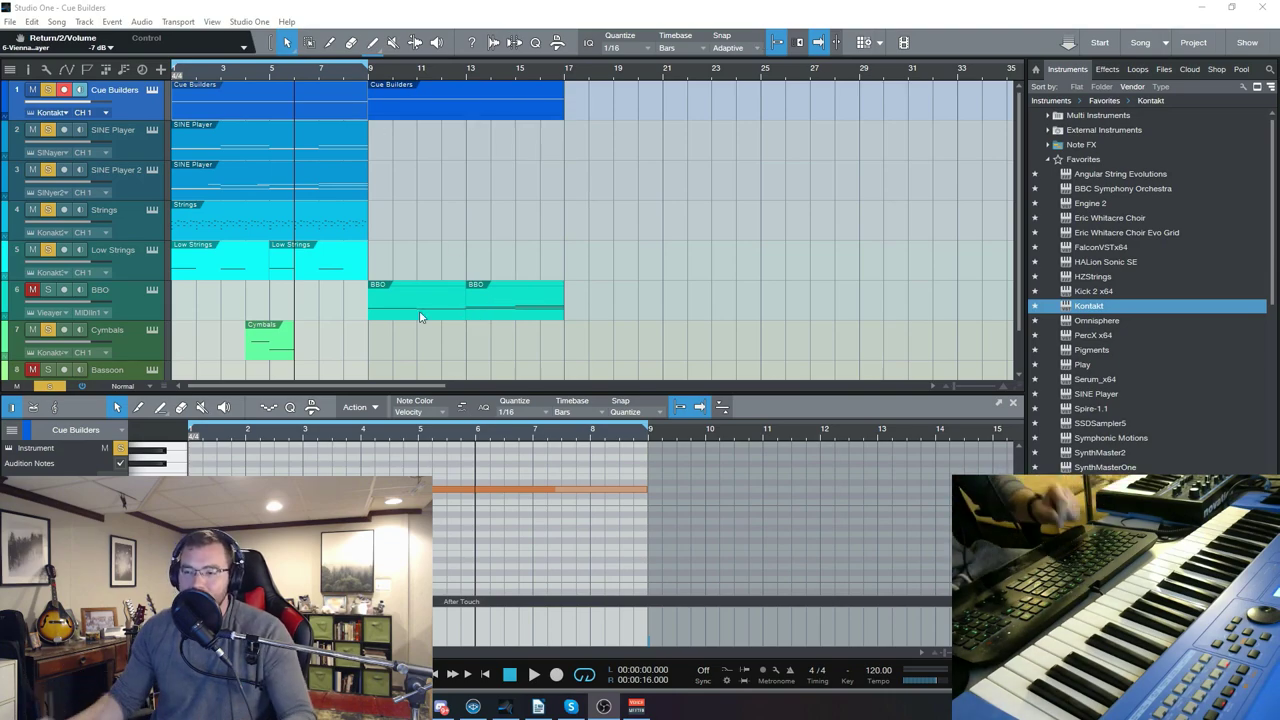
pyautogui.press('space')
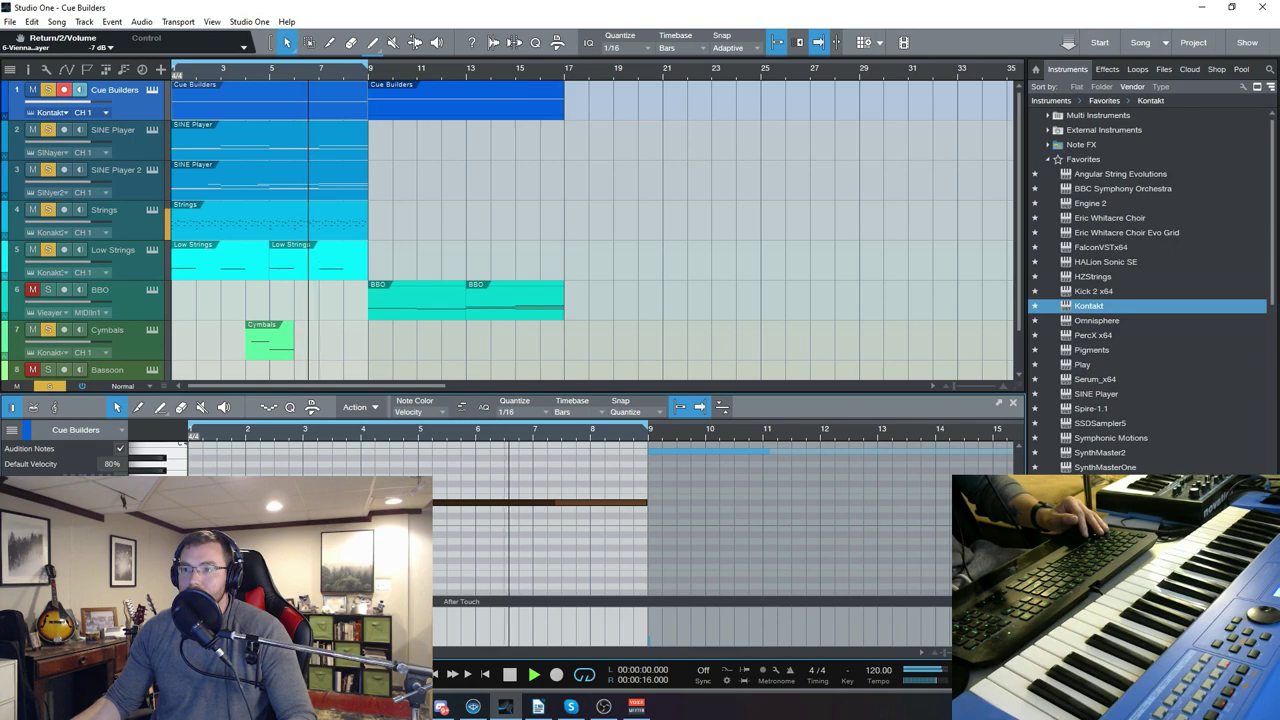
pyautogui.scroll(1, 440, 545)
pyautogui.scroll(-1, 440, 545)
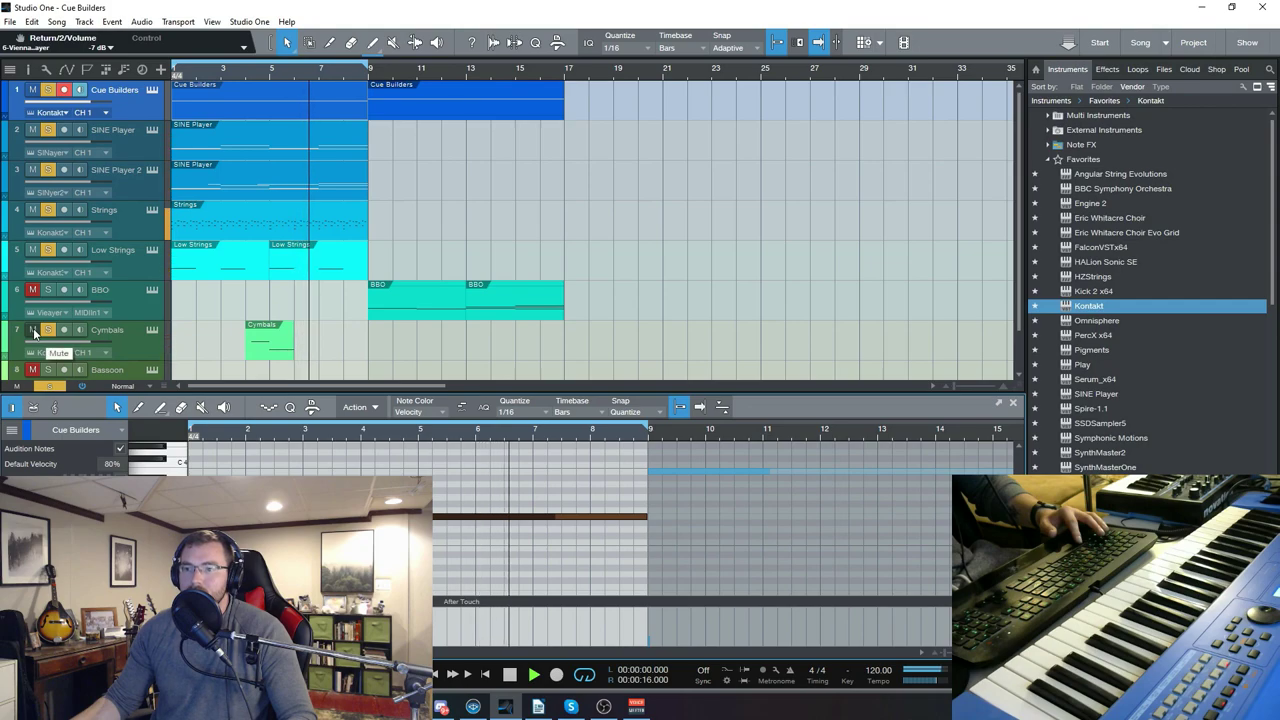
# Step: Mute the Cymbals and SINE Player 2 tracks during playback, and stop the loop
pyautogui.click(34, 330)
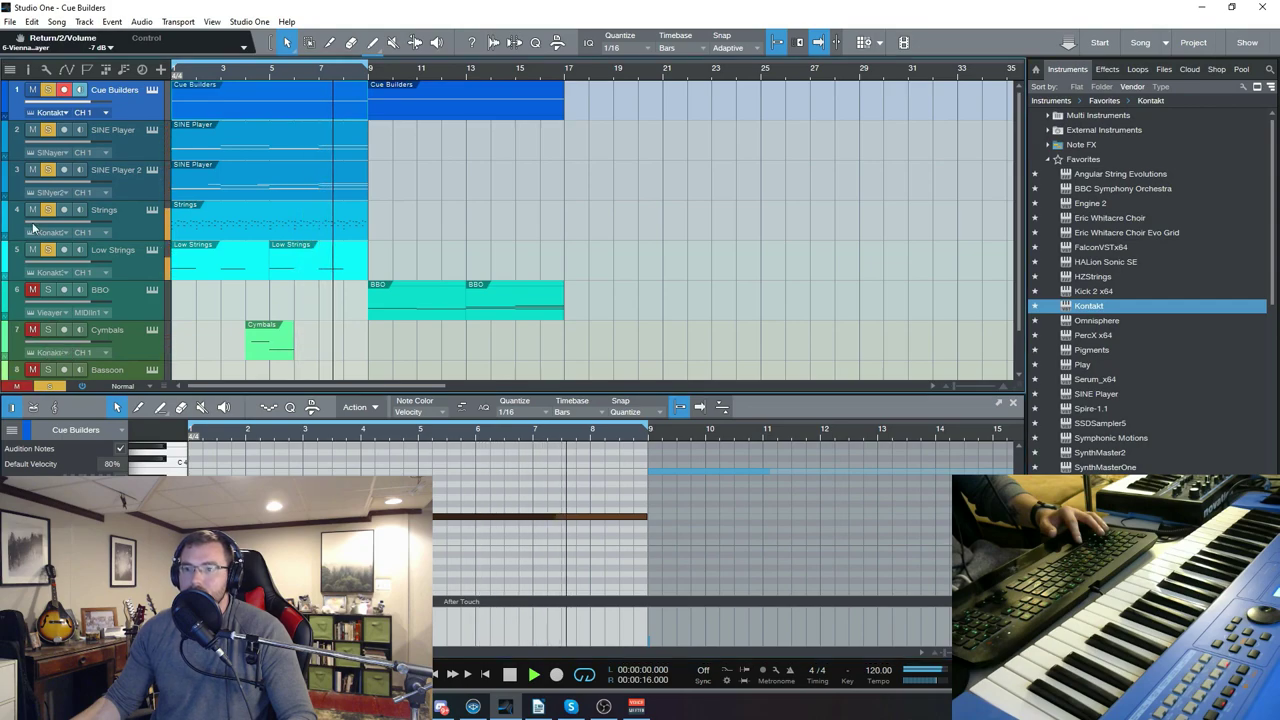
pyautogui.click(33, 170)
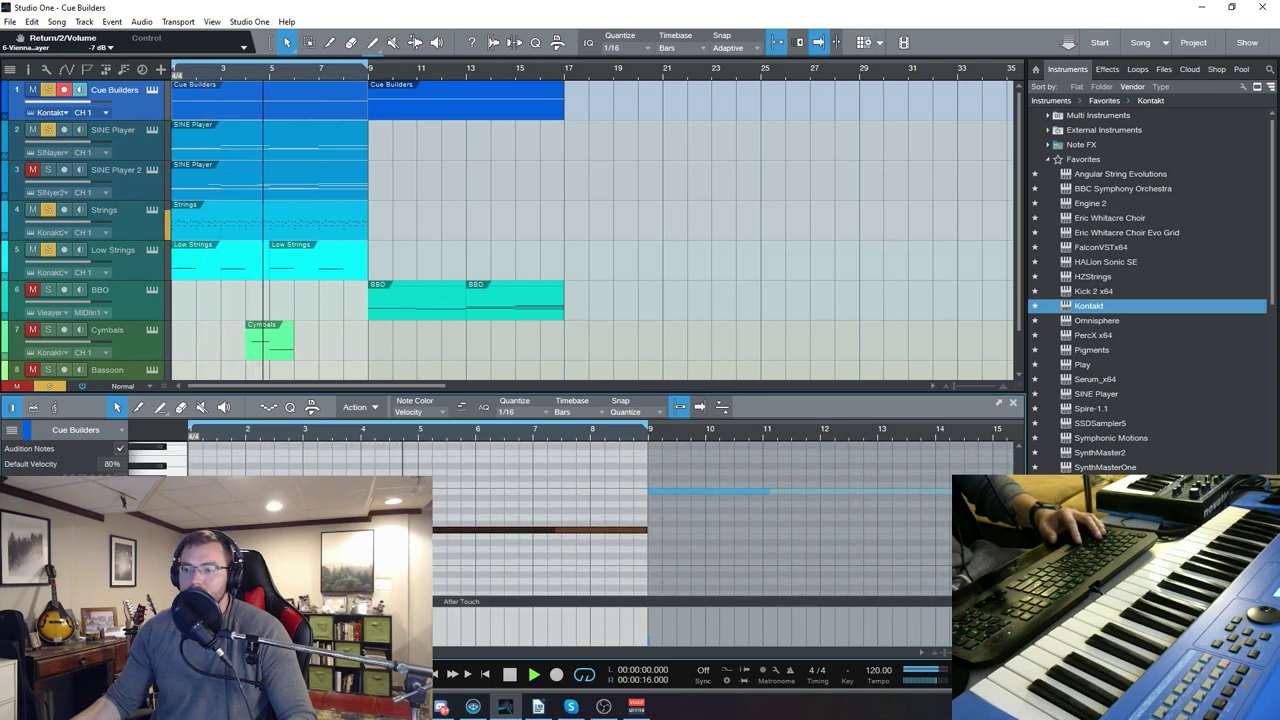
pyautogui.press('space')
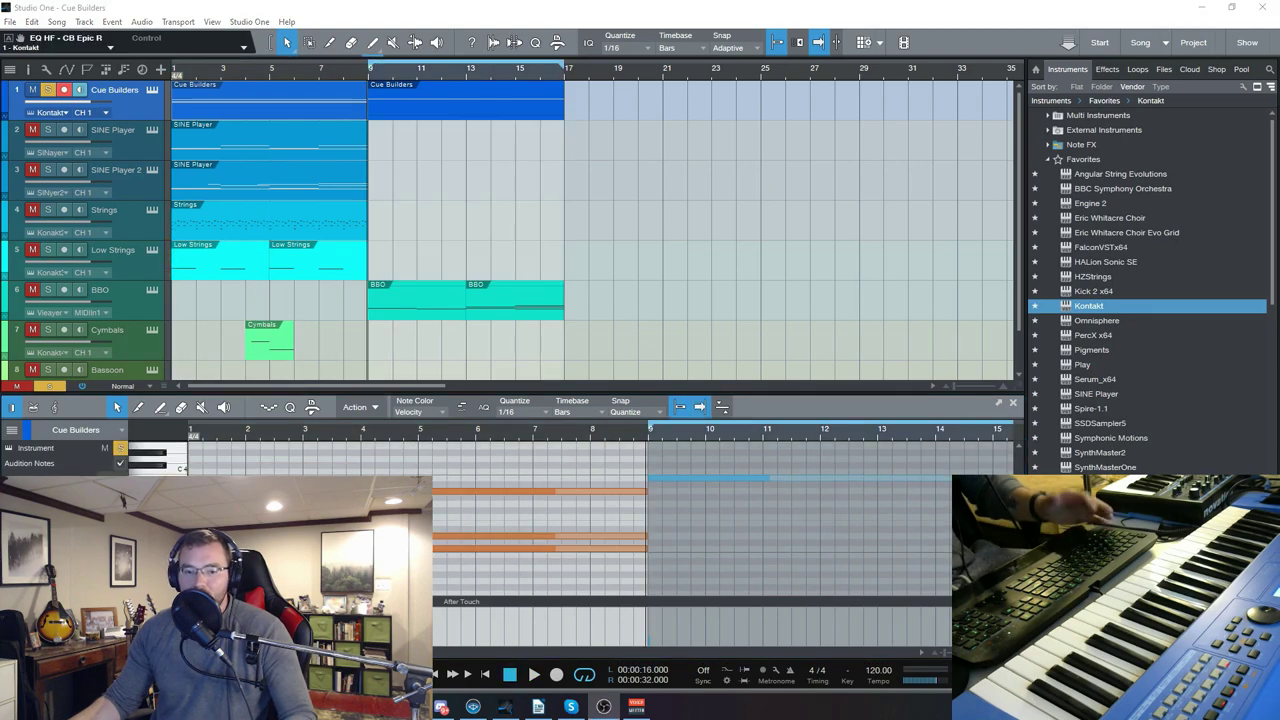
# Step: Examine the Action Time rhythm's layers and tempo settings in the Cue Builders track's Kontakt instrument
pyautogui.click(151, 90)
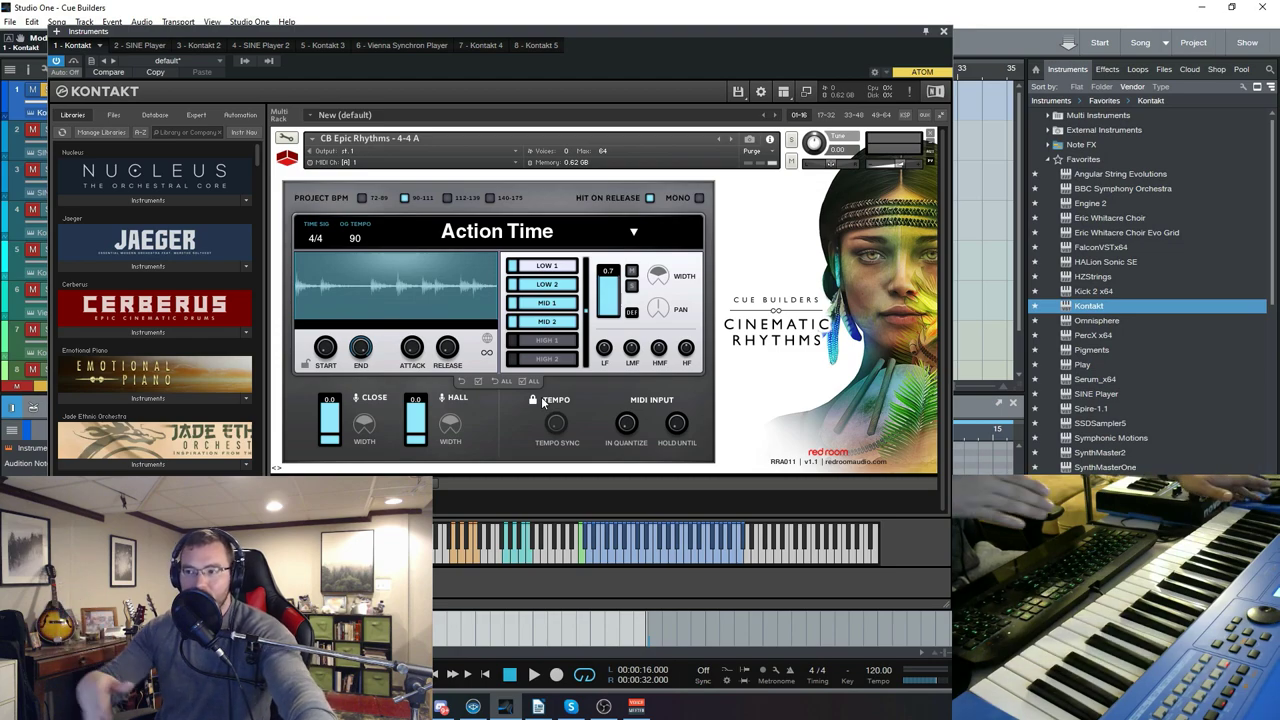
pyautogui.click(943, 31)
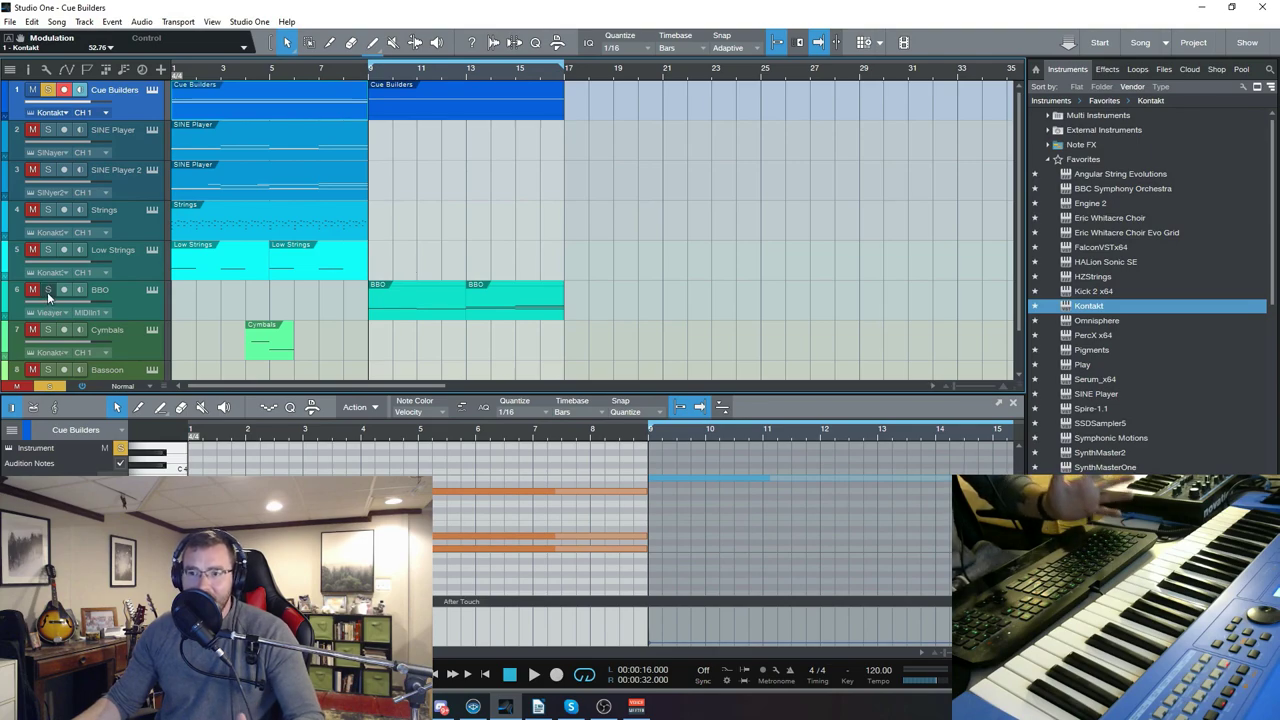
# Step: Add the BBO track to the solo and open the second Cue Builders part at bar 9
pyautogui.scroll(-1, 421, 245)
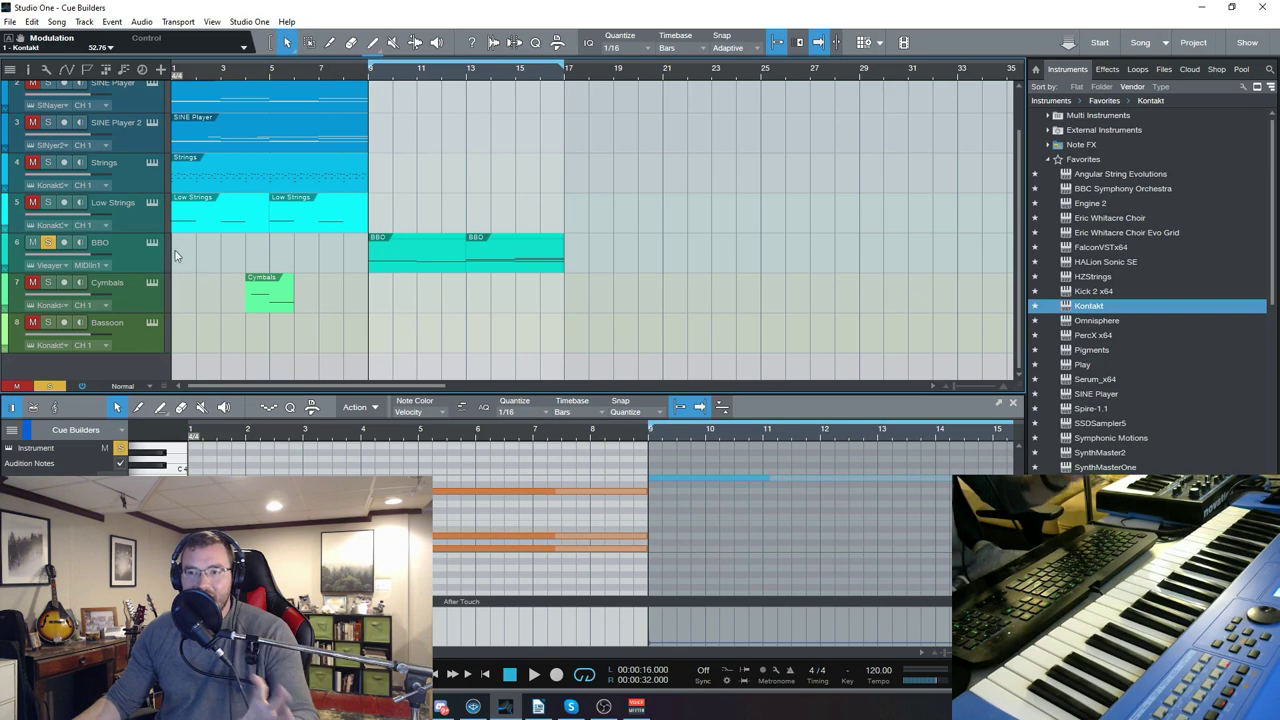
pyautogui.scroll(1, 180, 258)
pyautogui.click(450, 102)
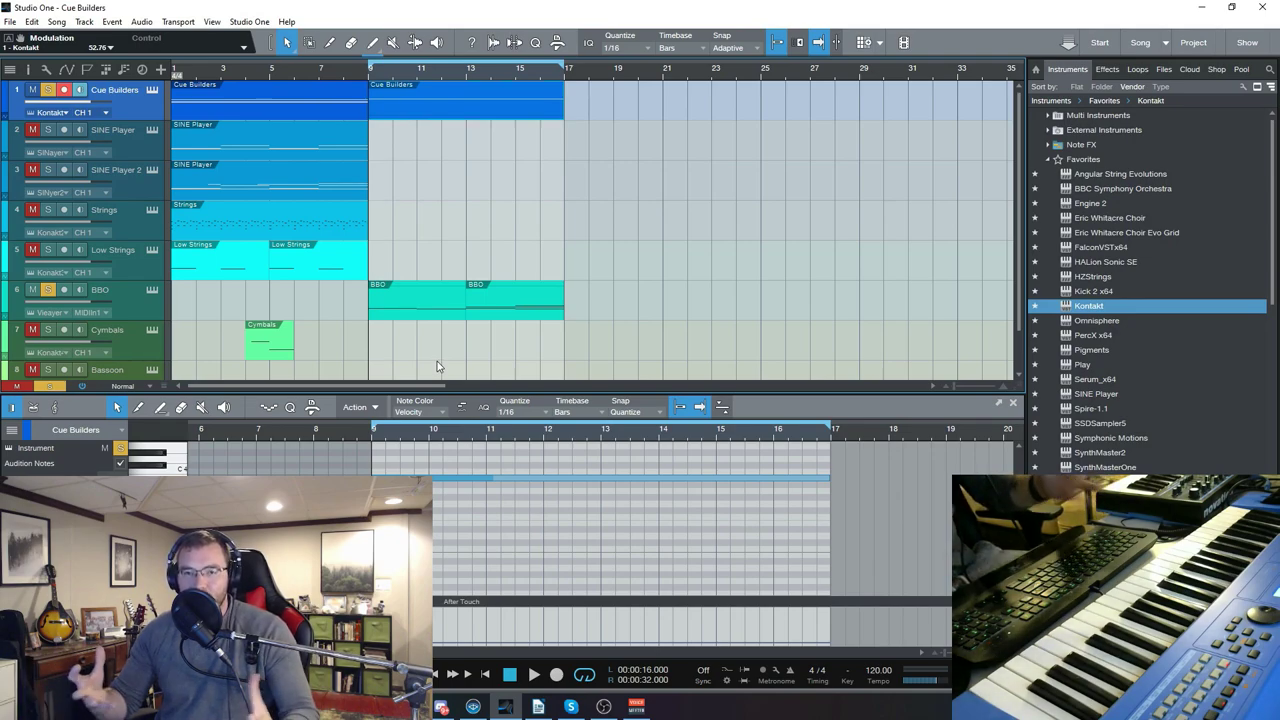
# Step: Play the loop from bar 9 and merge the two BBO parts into a single part
pyautogui.press('space')
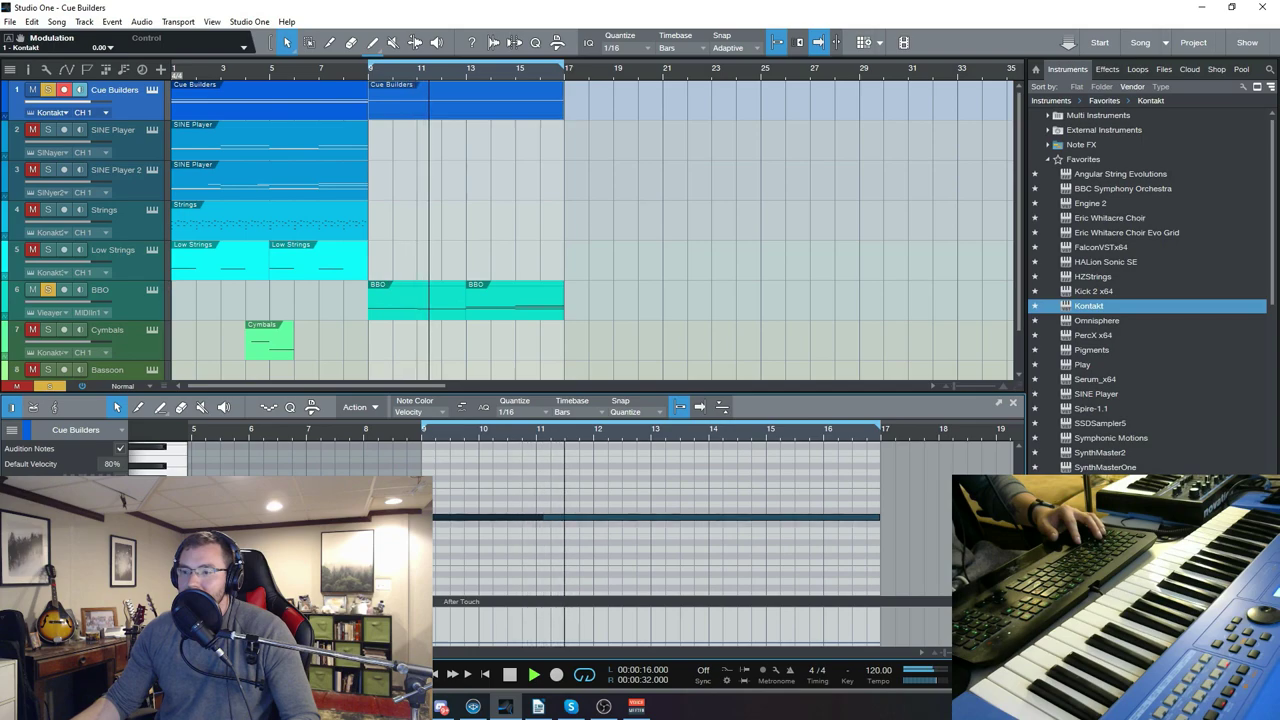
pyautogui.scroll(-1, 424, 334)
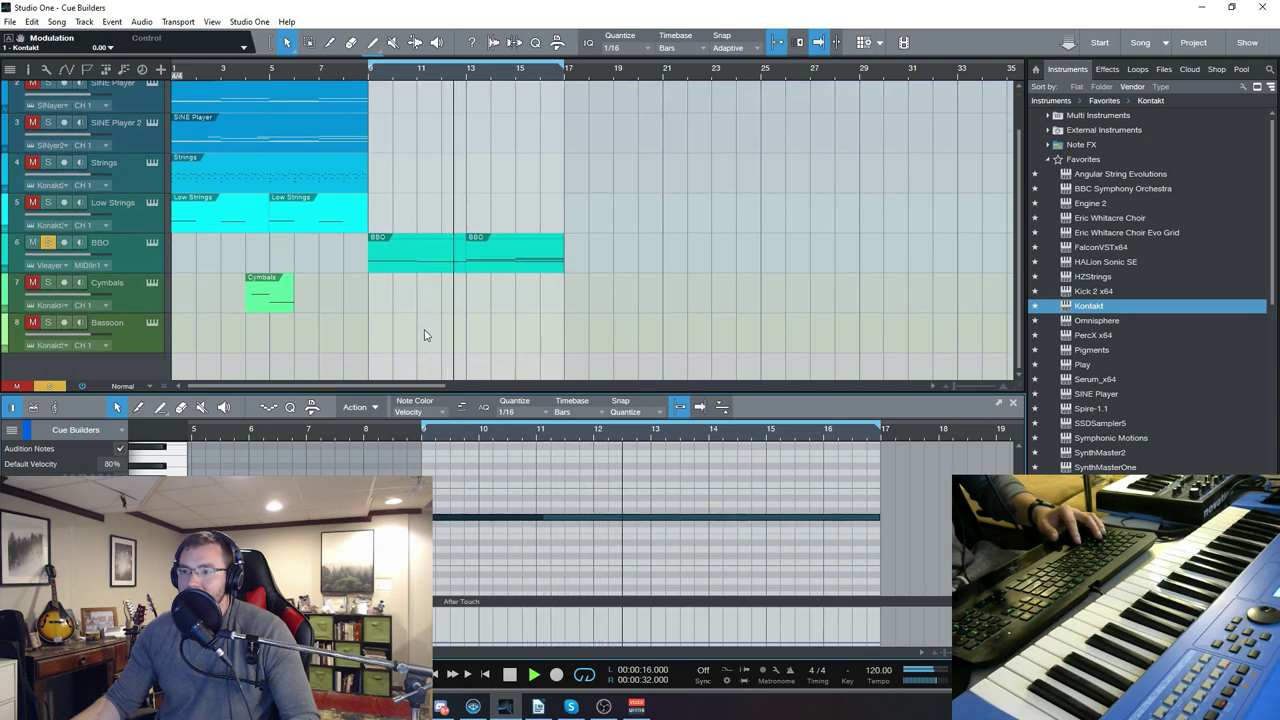
pyautogui.moveTo(637, 352); pyautogui.dragTo(433, 238)
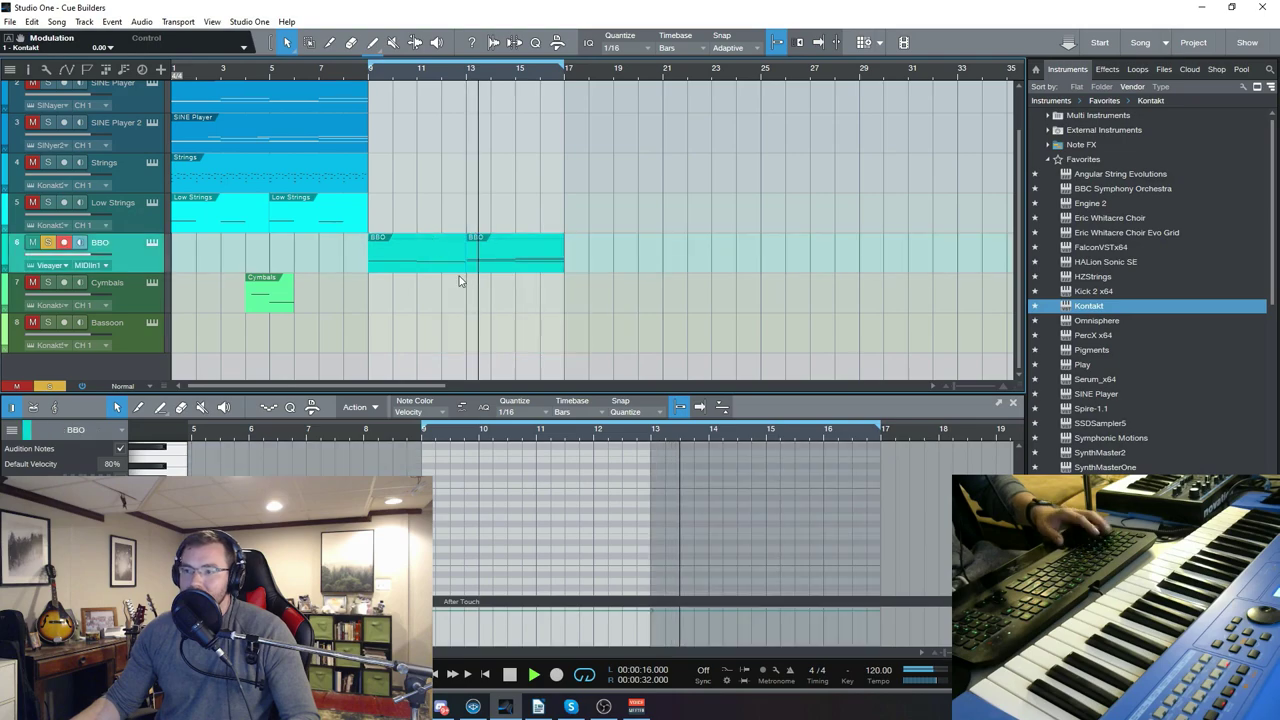
pyautogui.press('g')
# Step: Add a Bassoon part from bar 9 to bar 17, solo and arm its track to play along, and stop the loop
pyautogui.moveTo(426, 330)
pyautogui.mouseDown()
pyautogui.moveTo(565, 338)
pyautogui.moveTo(562, 366)
pyautogui.mouseUp()
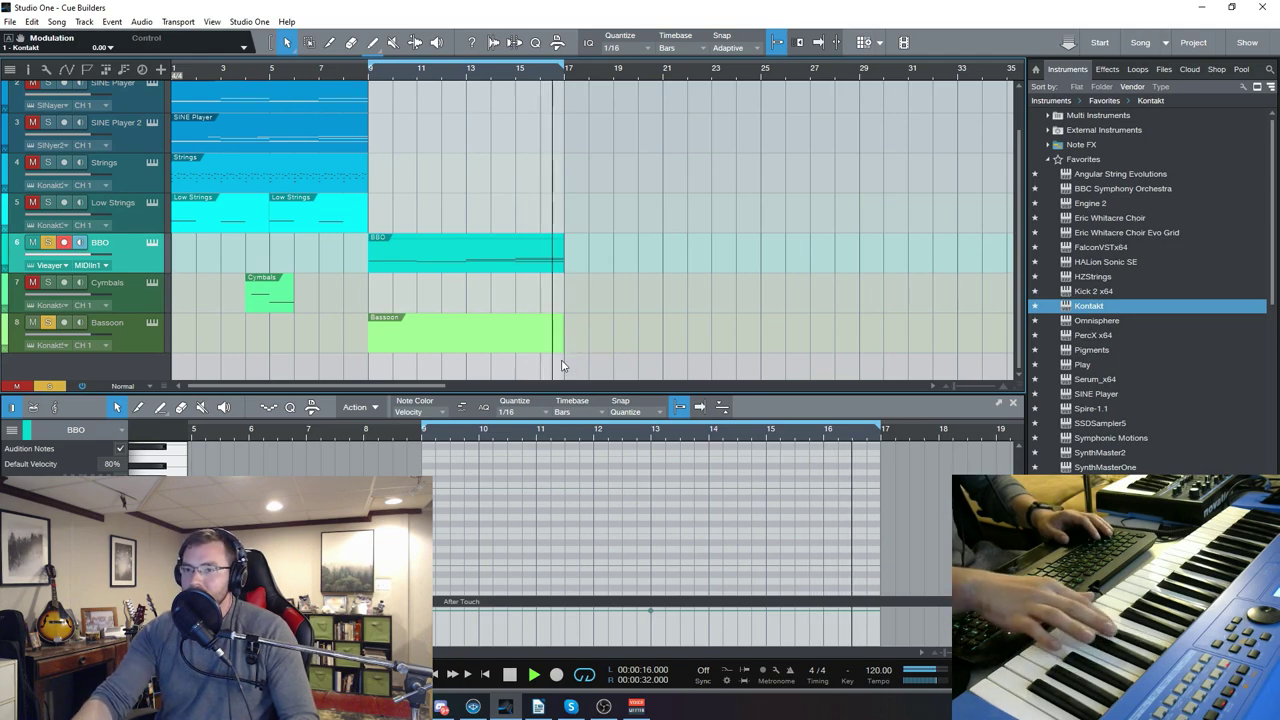
pyautogui.click(134, 338)
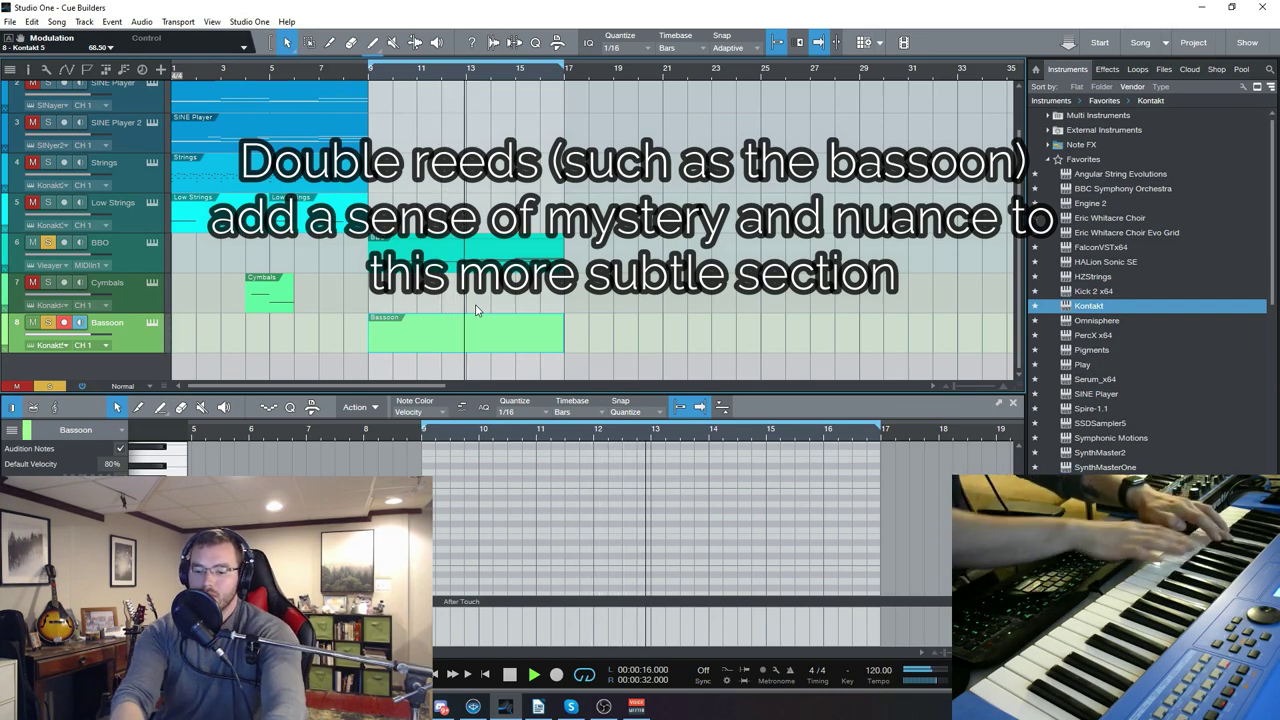
pyautogui.click(510, 676)
pyautogui.click(604, 706)
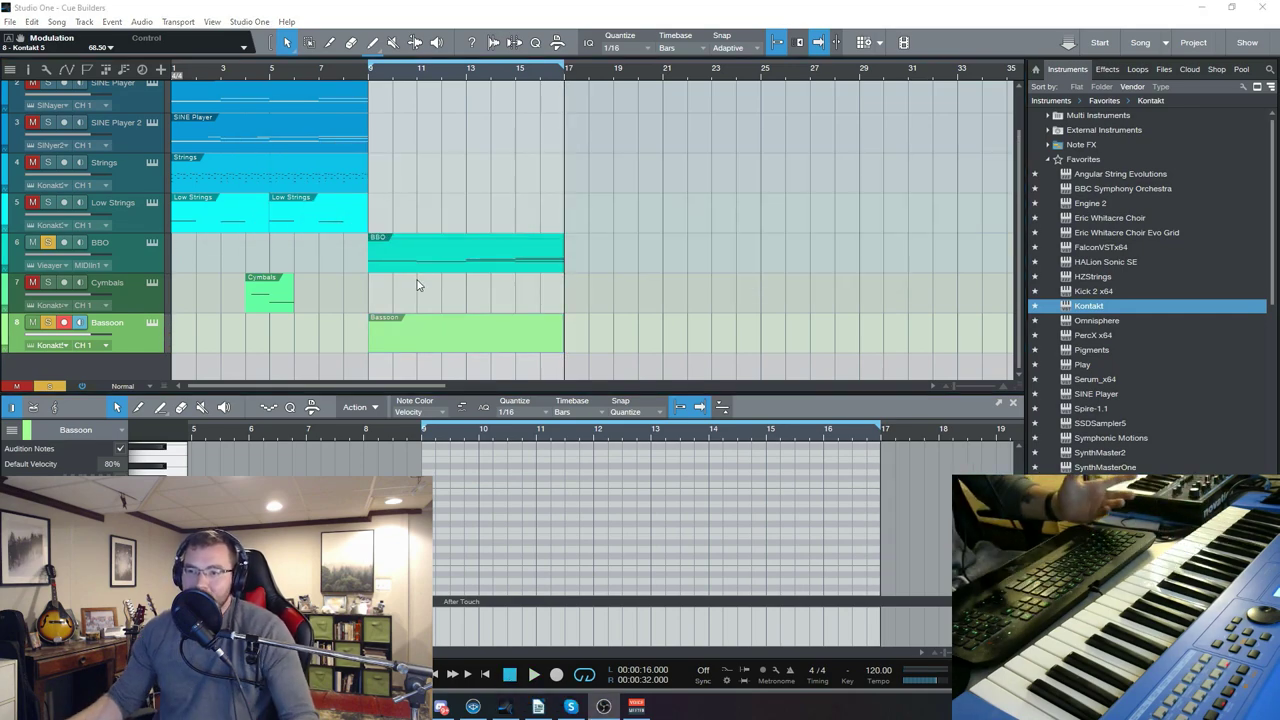
# Step: Open the Cue Builders track's Kontakt instrument to examine the Bravery rhythm
pyautogui.scroll(1, 287, 314)
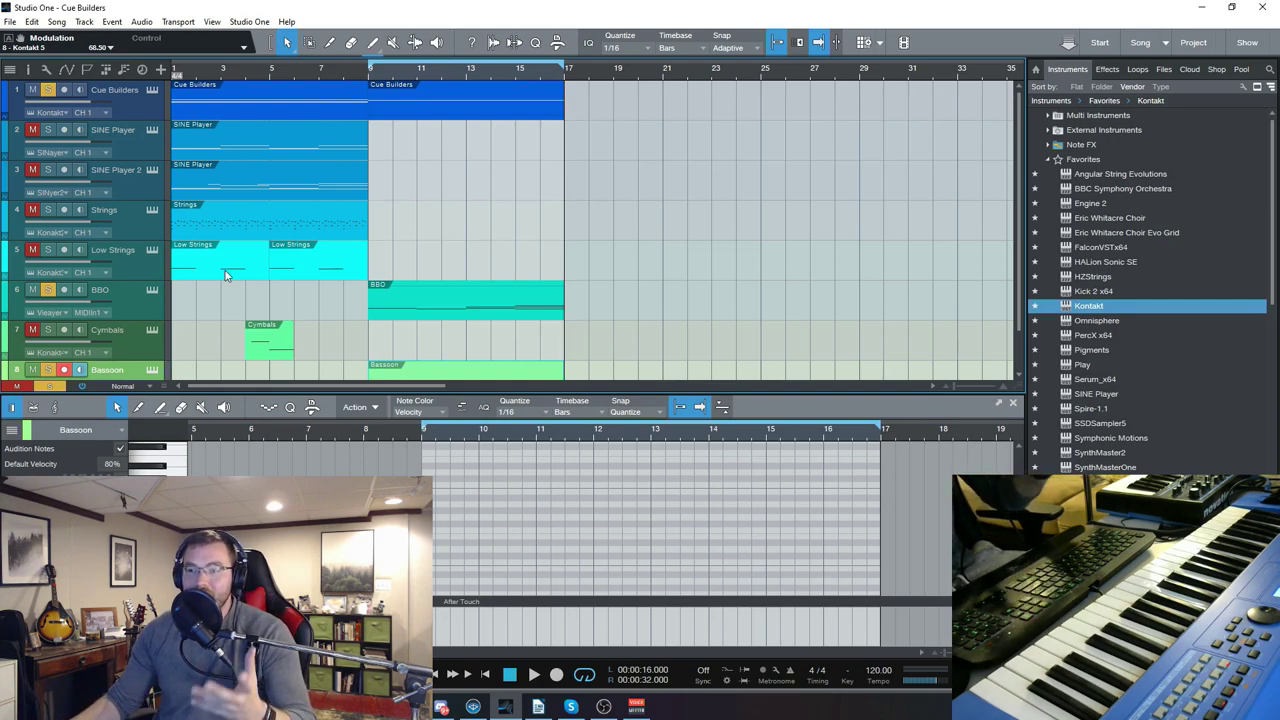
pyautogui.click(151, 89)
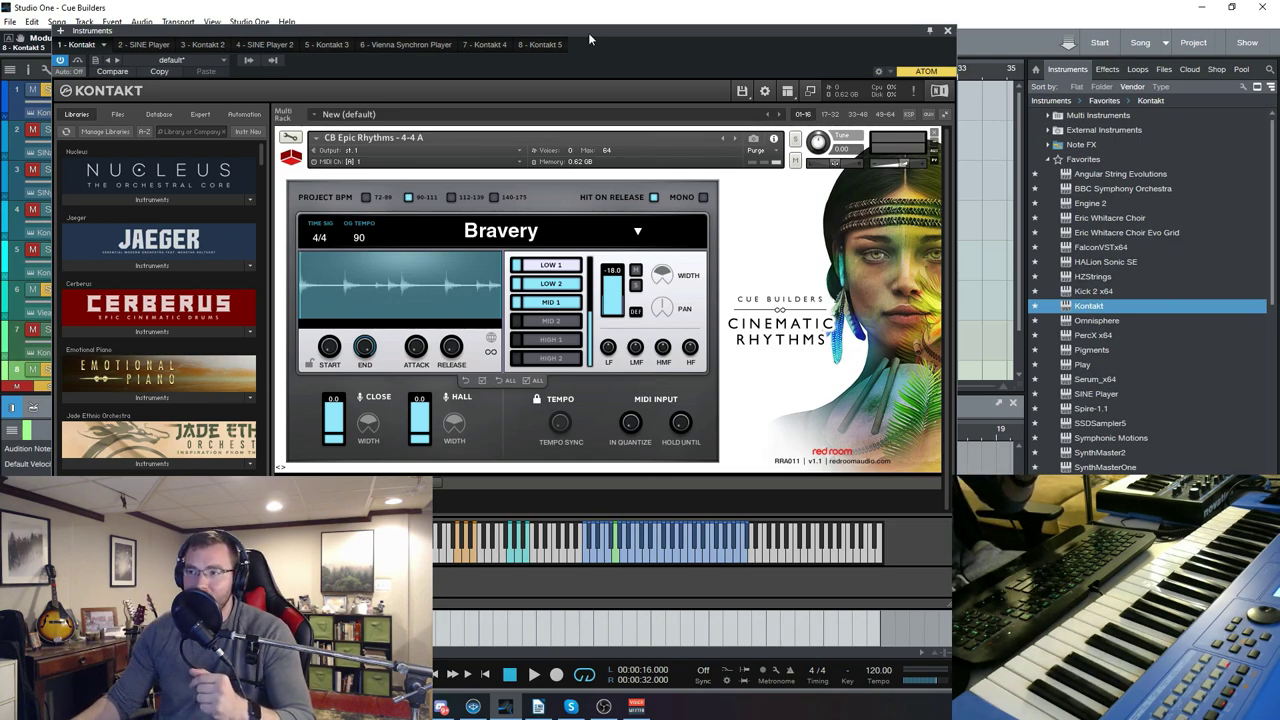
pyautogui.moveTo(588, 32); pyautogui.dragTo(600, 33)
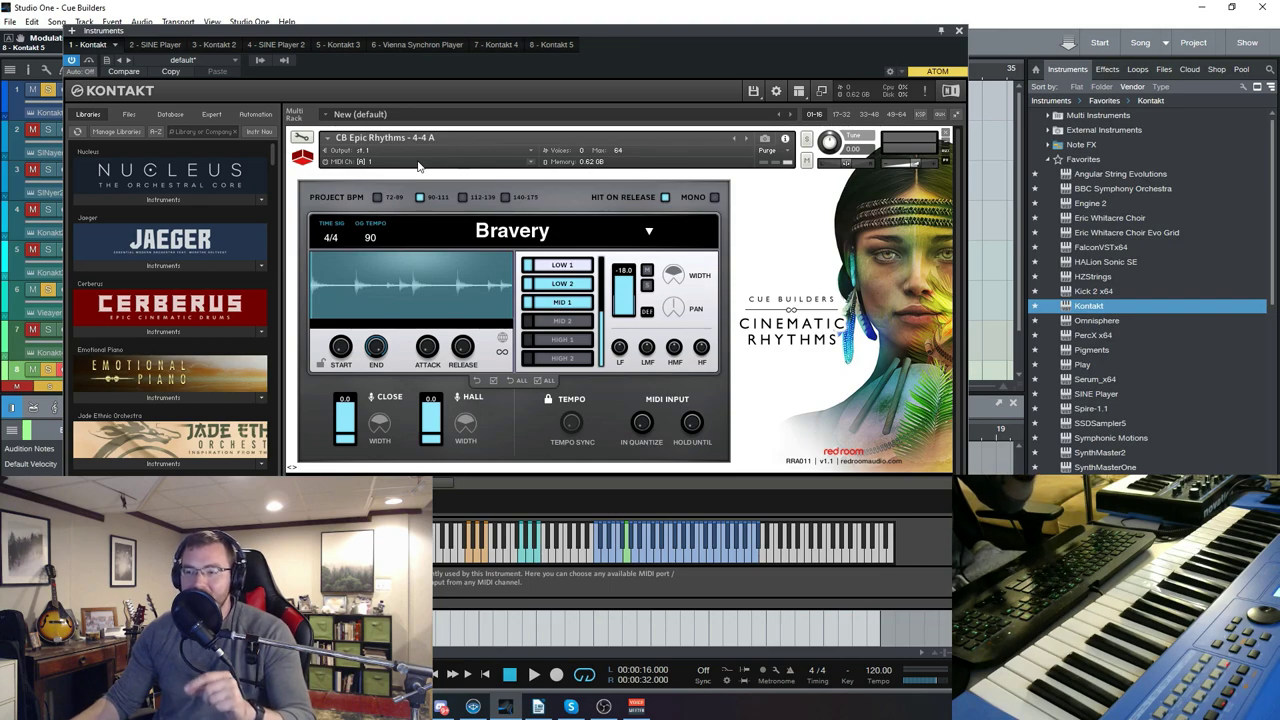
# Step: Browse the instrument folders in Kontakt's Quick-Load browser and close it
pyautogui.hotkey('ctrl', 'f')
pyautogui.scroll(-5, 414, 400)
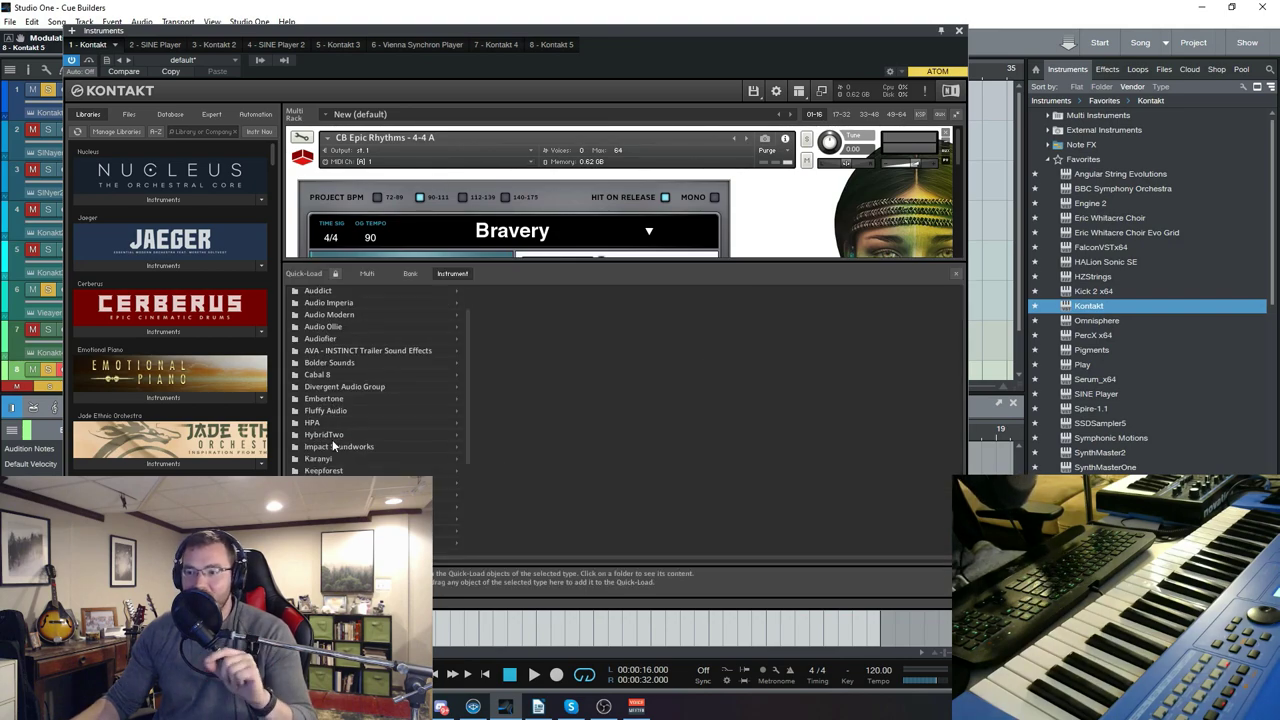
pyautogui.scroll(-1, 380, 380)
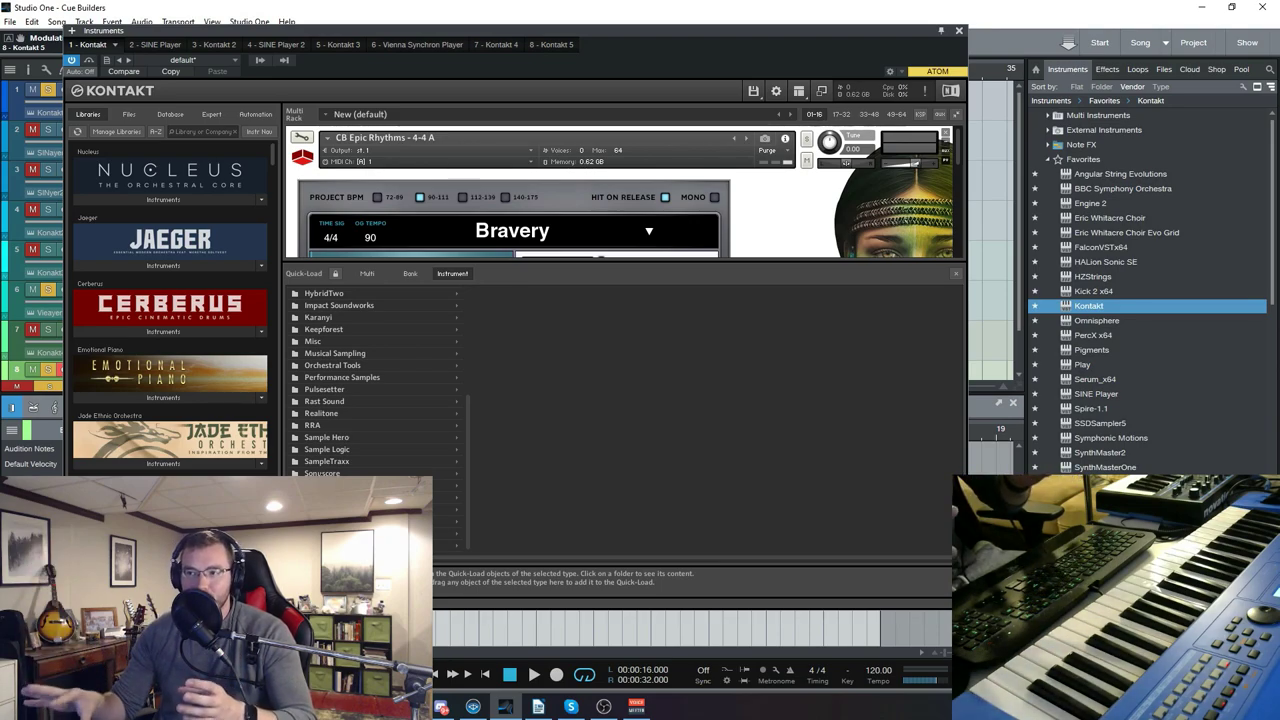
pyautogui.click(954, 276)
pyautogui.moveTo(696, 31); pyautogui.dragTo(706, 32)
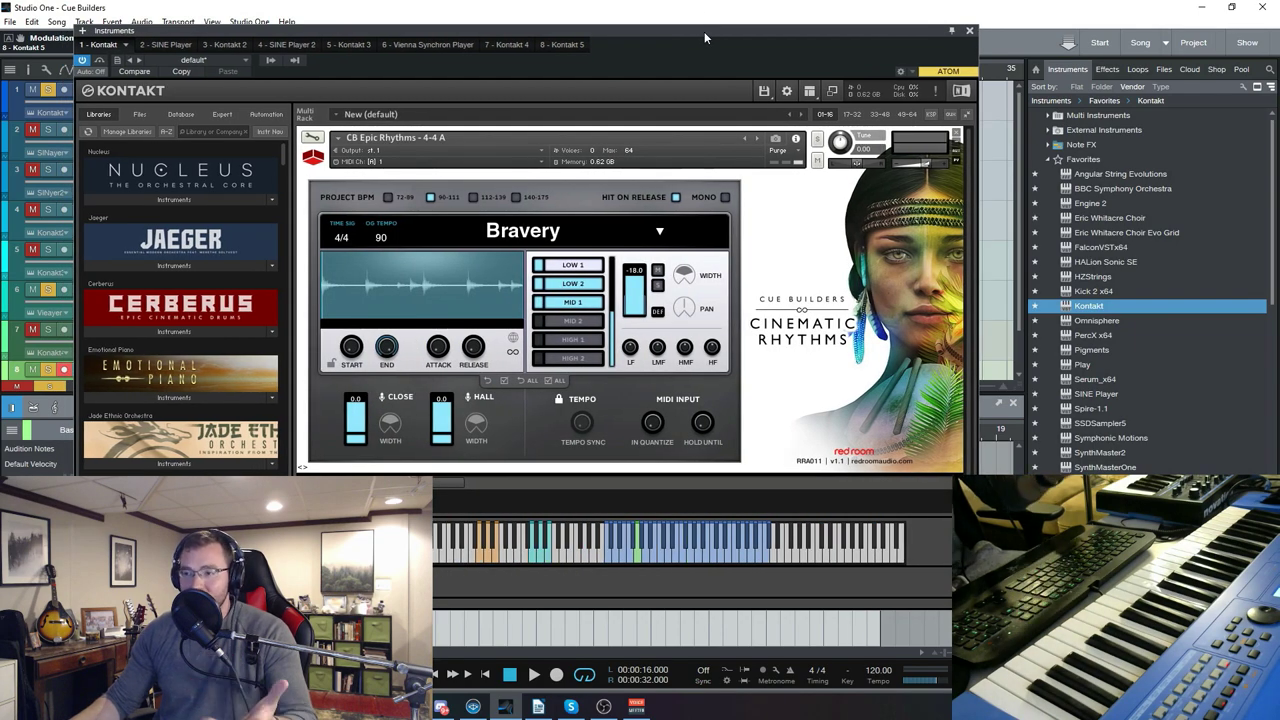